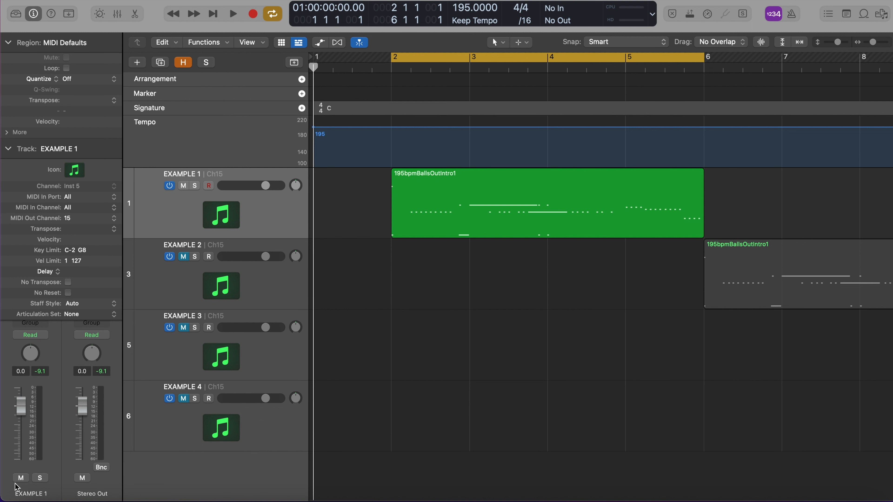
# - Play the 195bpmBallsOutIntro1 region on the EXAMPLE 1 track with the bar 2 to 6 cycle active
pyautogui.scroll(3, 479, 279)
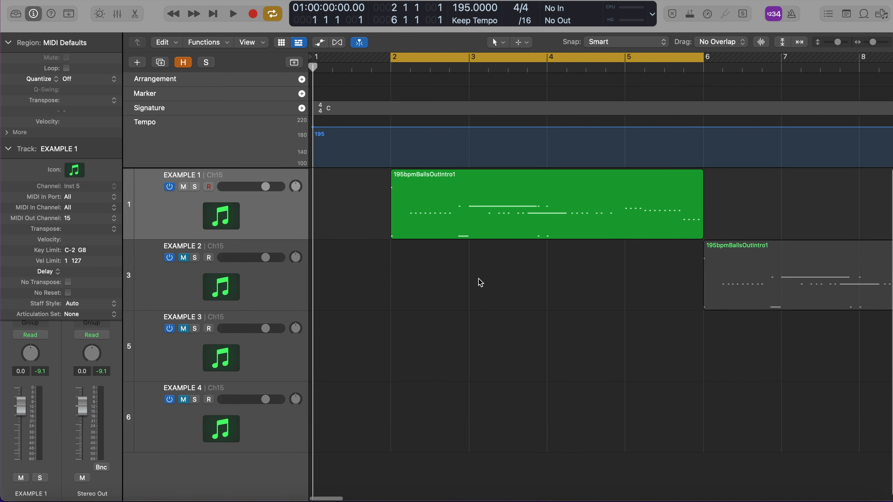
pyautogui.scroll(5, 480, 283)
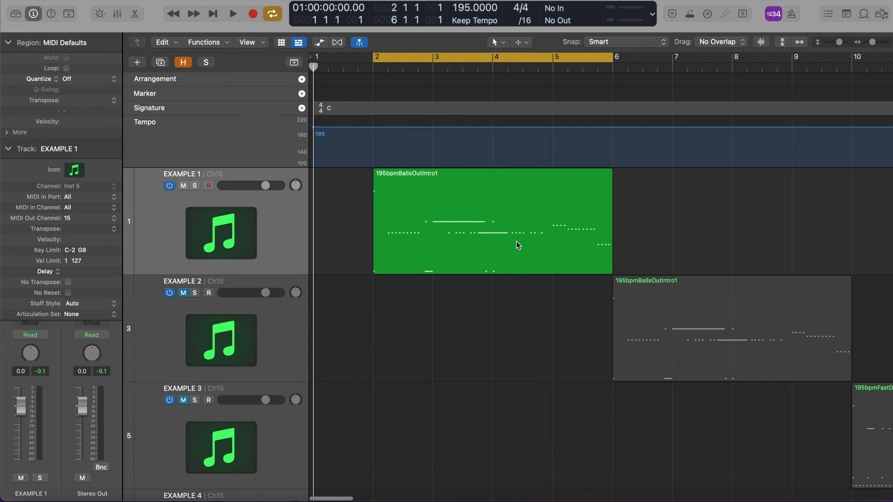
pyautogui.hscroll(4, 518, 246)
pyautogui.scroll(-3, 518, 246)
pyautogui.hscroll(2, 519, 246)
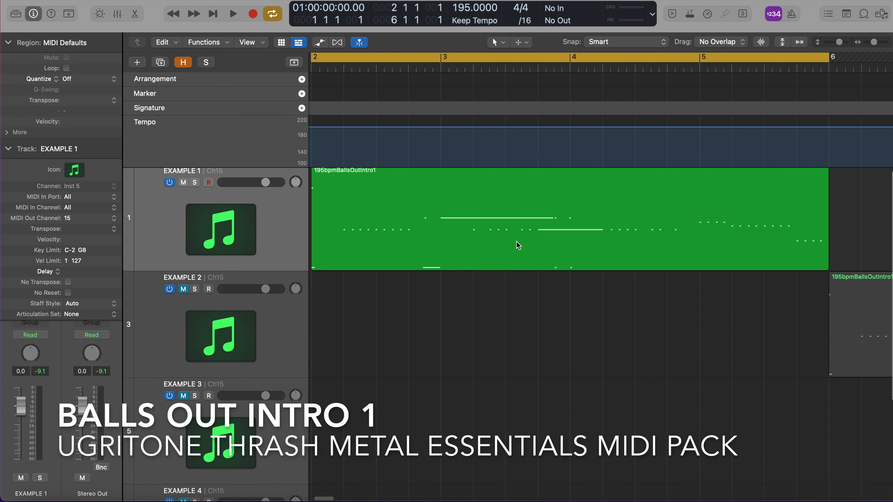
pyautogui.scroll(-2, 518, 245)
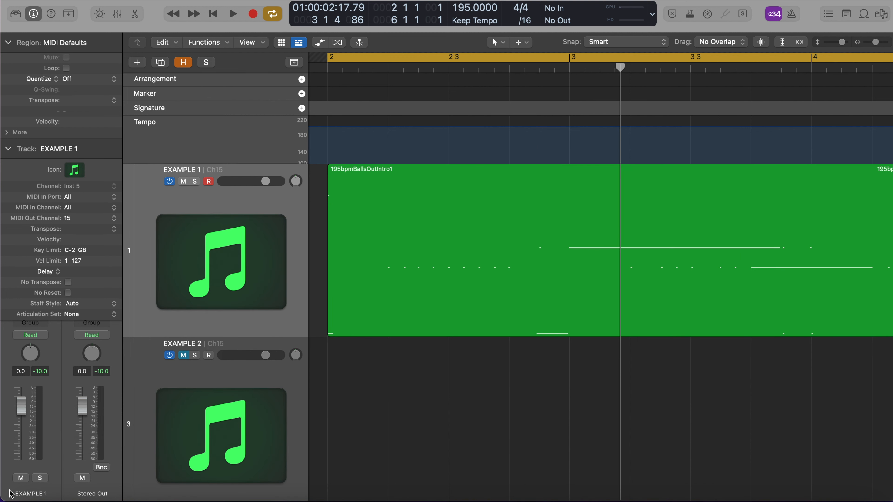
pyautogui.press('space')
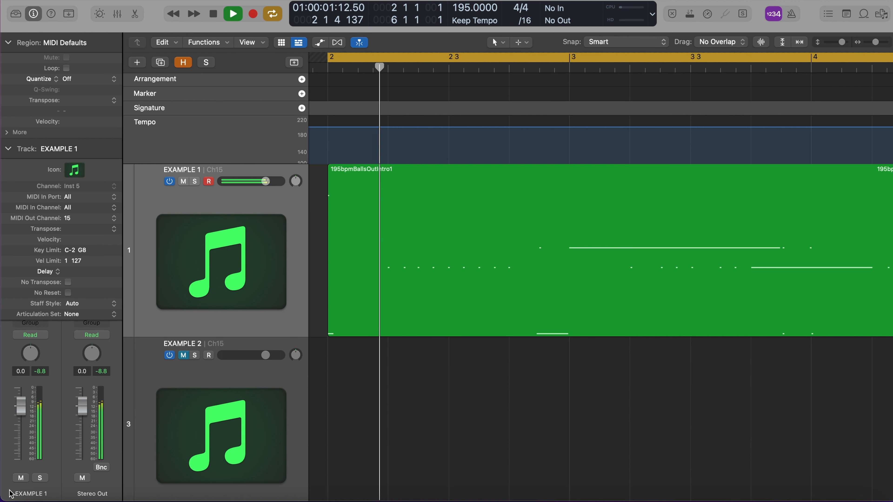
pyautogui.scroll(-3, 361, 404)
pyautogui.hscroll(5, 363, 403)
pyautogui.scroll(-2, 362, 403)
pyautogui.hscroll(-3, 362, 403)
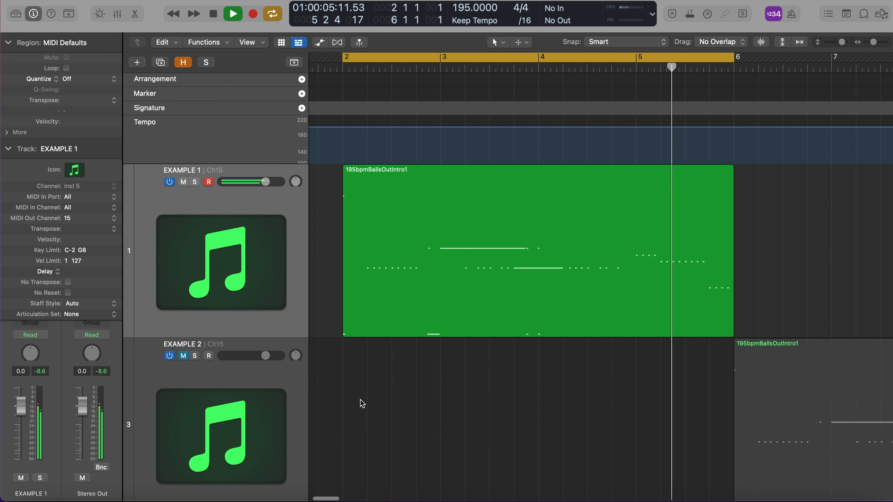
# - Turn cycling off to hear the EXAMPLE 1 region through its end, stop playback and turn cycling back on
pyautogui.press('c')
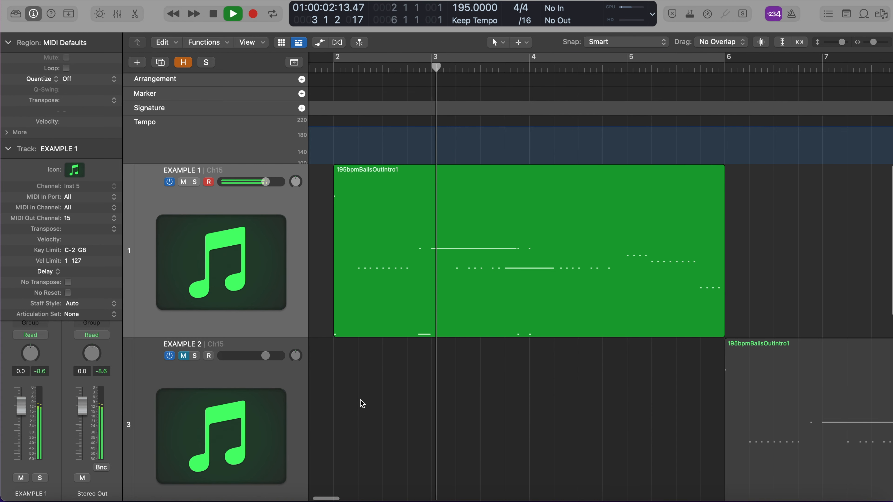
pyautogui.hscroll(1, 362, 403)
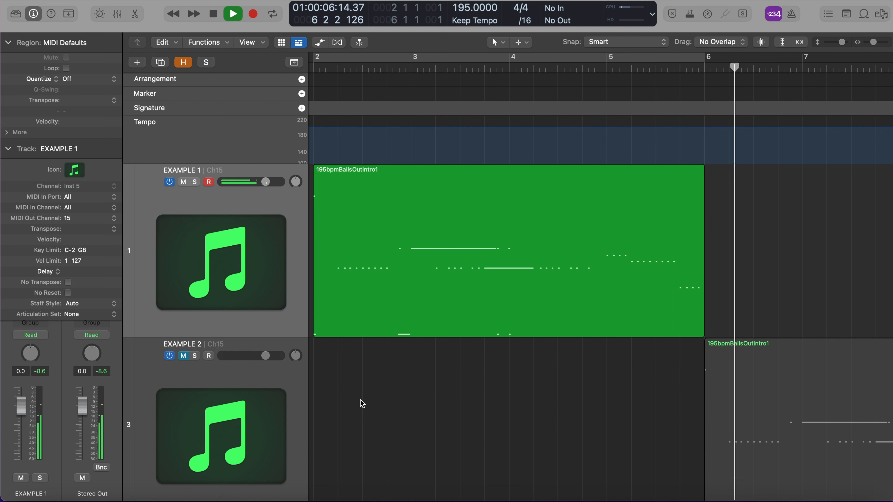
pyautogui.press('space')
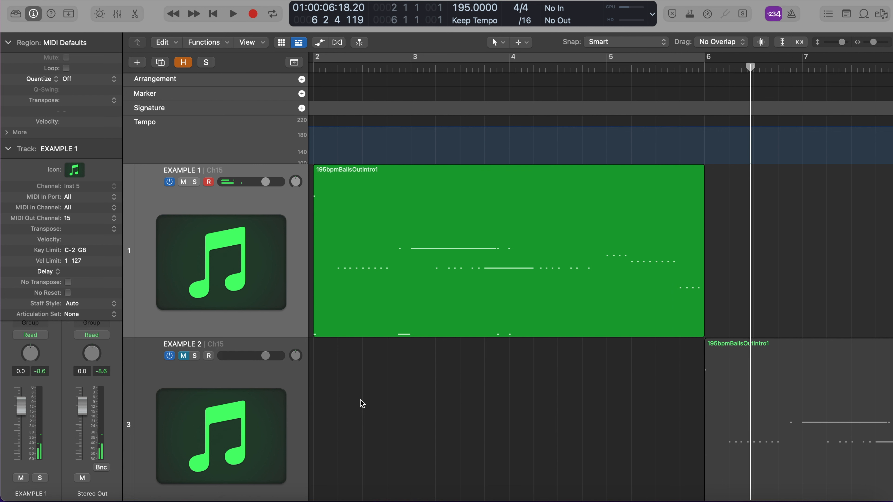
pyautogui.press('c')
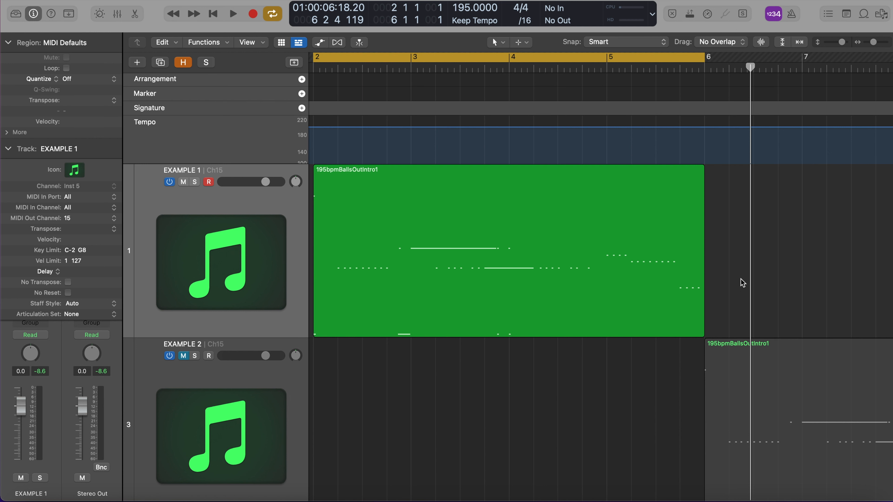
# - Open the EXAMPLE 1 region in the Piano Roll and inspect the pitch and velocity of the fill notes at bar 5
pyautogui.doubleClick(663, 284)
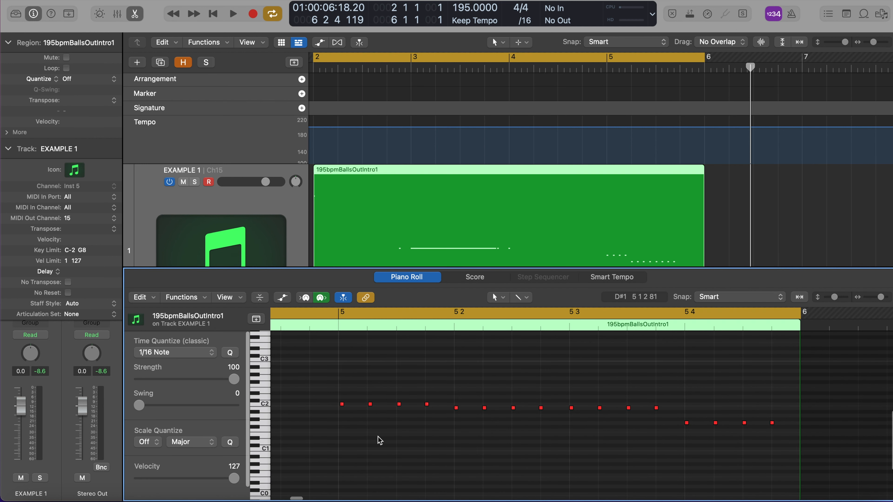
pyautogui.keyDown('ctrl'); pyautogui.keyDown('alt'); pyautogui.click(406, 436); pyautogui.keyUp('alt'); pyautogui.keyUp('ctrl')
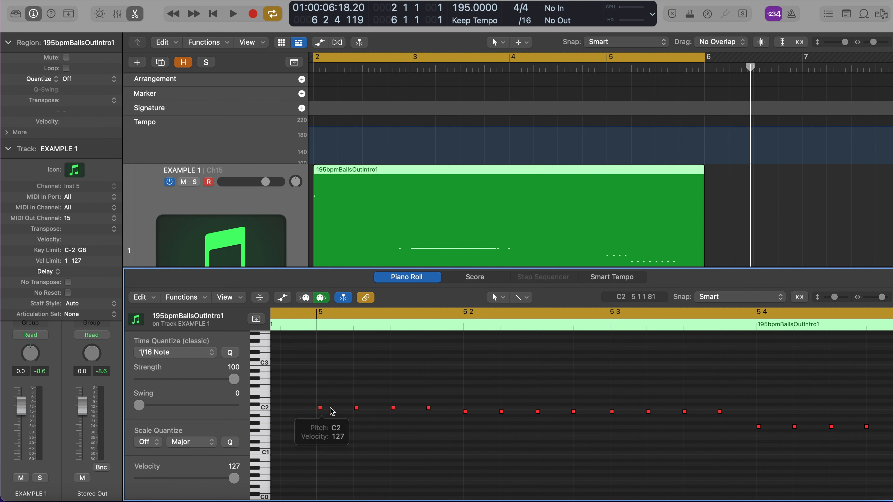
pyautogui.moveTo(357, 410)
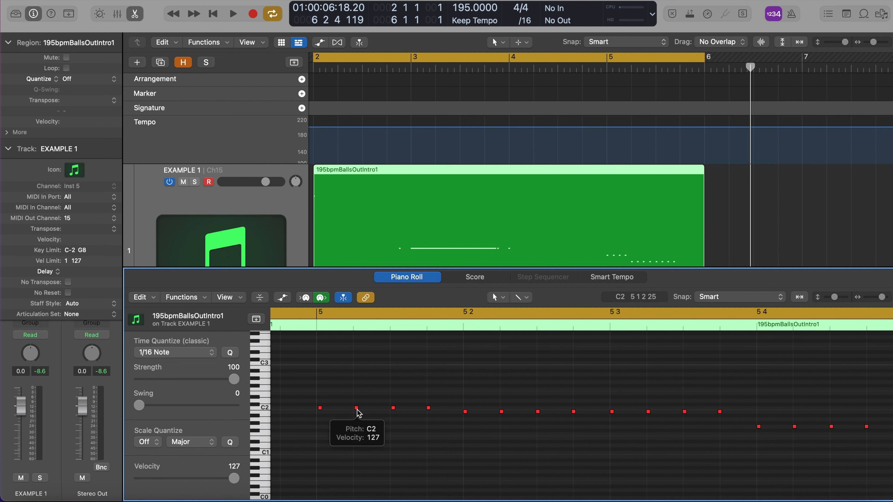
pyautogui.moveTo(393, 411)
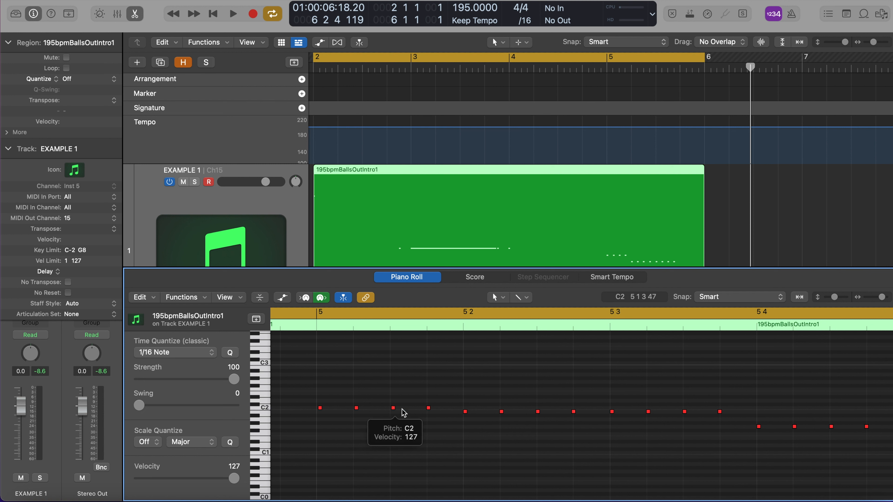
pyautogui.moveTo(429, 411)
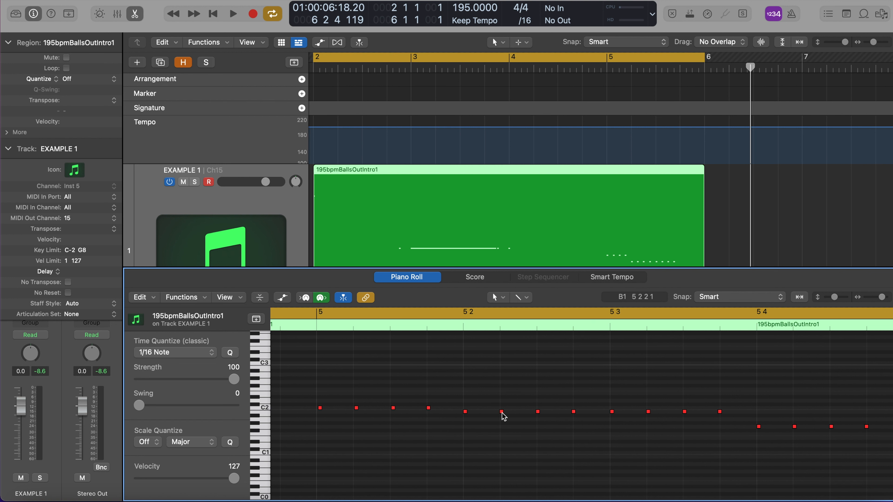
pyautogui.hscroll(-2, 539, 416)
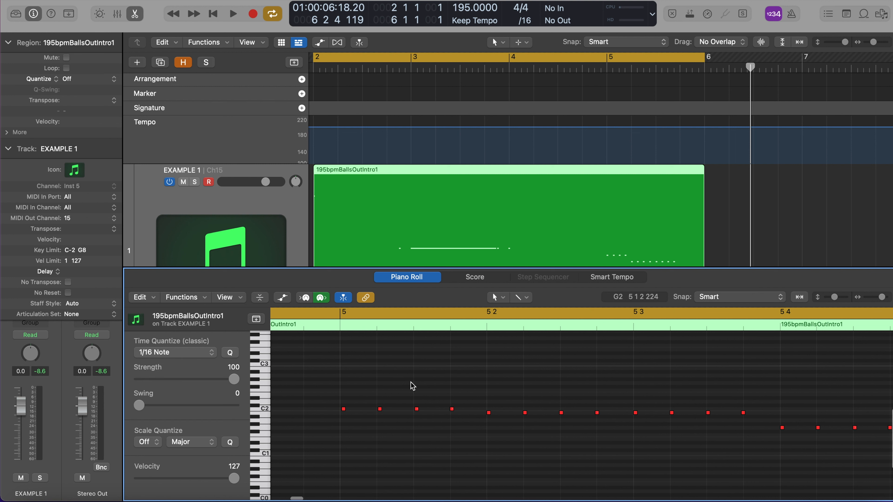
# - Switch to the Velocity tool and lower the velocity of every second note in the bar 5 fill to 116
pyautogui.press('t')
pyautogui.press('v')
pyautogui.click(377, 400)
pyautogui.moveTo(441, 388); pyautogui.dragTo(453, 427)
pyautogui.moveTo(520, 399); pyautogui.dragTo(534, 433)
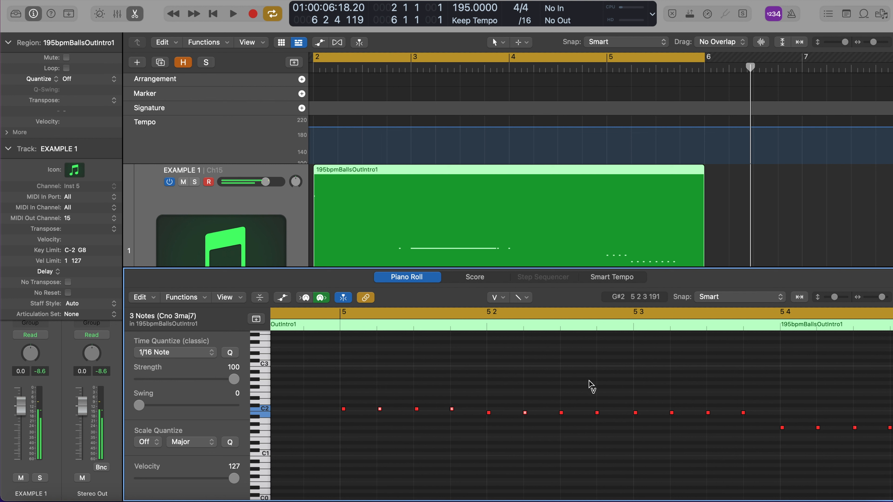
pyautogui.moveTo(590, 387); pyautogui.dragTo(605, 420)
pyautogui.moveTo(661, 399); pyautogui.dragTo(688, 424)
pyautogui.moveTo(730, 396); pyautogui.dragTo(752, 429)
pyautogui.hscroll(6, 650, 419)
pyautogui.moveTo(598, 418); pyautogui.dragTo(624, 455)
pyautogui.moveTo(672, 421); pyautogui.dragTo(677, 436)
pyautogui.hscroll(-1, 650, 440)
pyautogui.scroll(-3, 650, 439)
pyautogui.hscroll(-3, 649, 438)
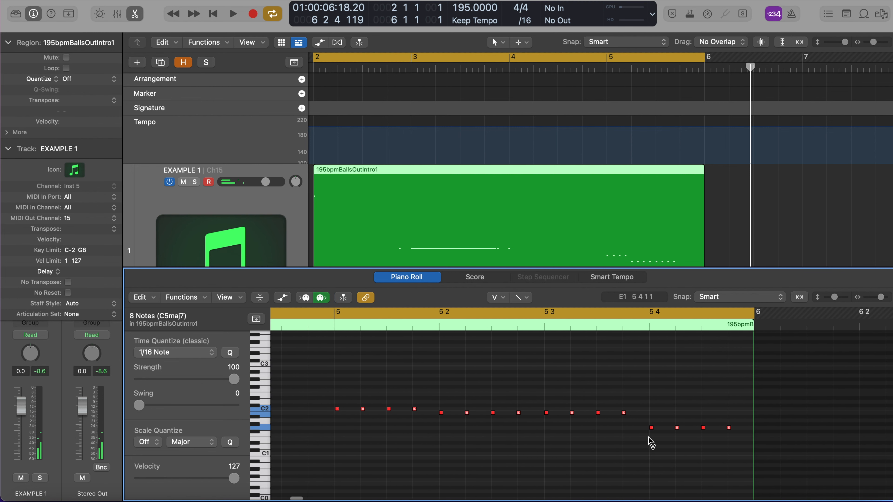
pyautogui.moveTo(425, 411); pyautogui.dragTo(431, 428)
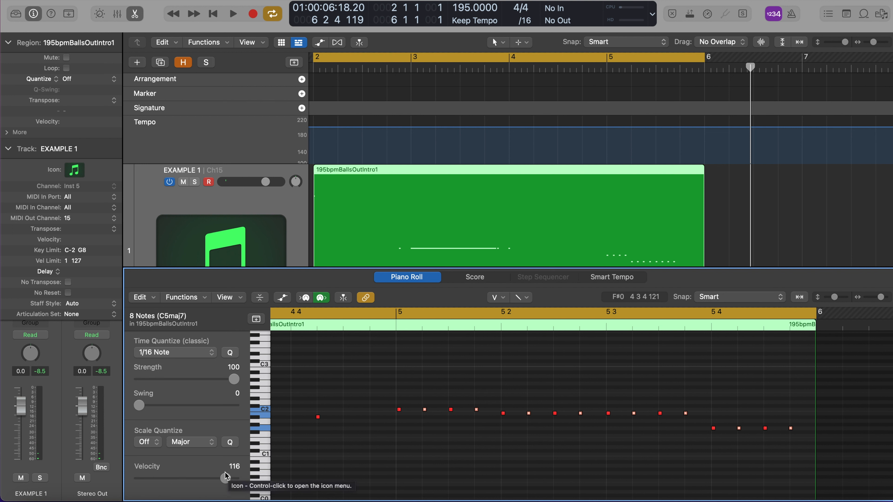
pyautogui.moveTo(227, 481)
pyautogui.mouseDown()
pyautogui.moveTo(161, 471)
pyautogui.moveTo(218, 479)
pyautogui.moveTo(205, 471)
pyautogui.moveTo(168, 474)
pyautogui.moveTo(224, 481)
pyautogui.mouseUp()
pyautogui.click(423, 459)
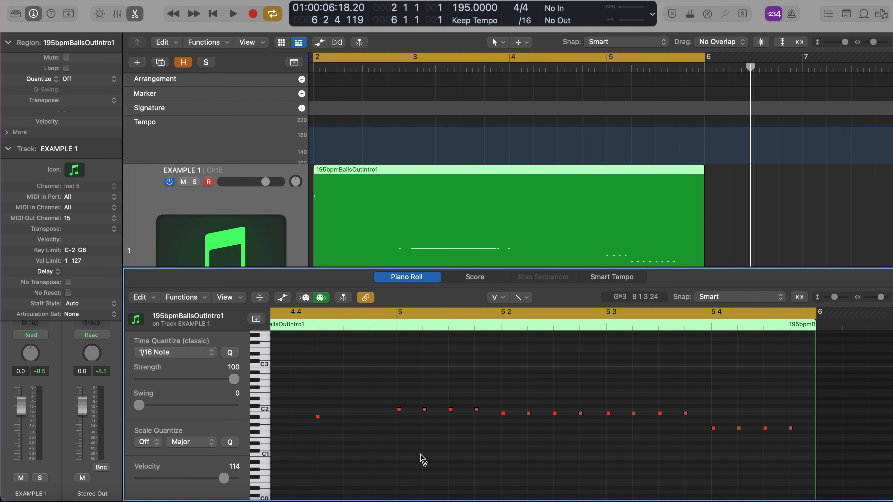
pyautogui.press('super+z')
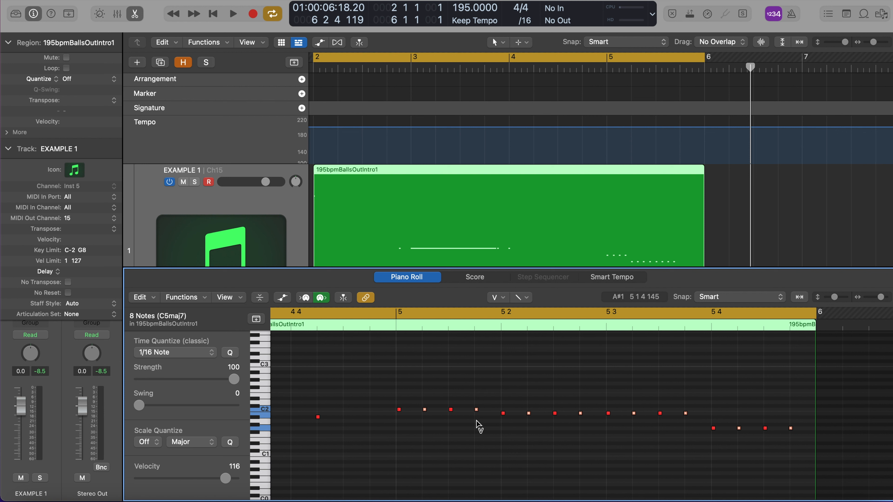
# - Narrow the selection to the last note of each four-note group in the bar 5 fill and lower the velocity to 111
pyautogui.moveTo(435, 386); pyautogui.dragTo(418, 426)
pyautogui.moveTo(531, 400); pyautogui.dragTo(528, 429)
pyautogui.moveTo(635, 401); pyautogui.dragTo(646, 432)
pyautogui.moveTo(746, 414); pyautogui.dragTo(738, 435)
pyautogui.moveTo(686, 413); pyautogui.dragTo(687, 419)
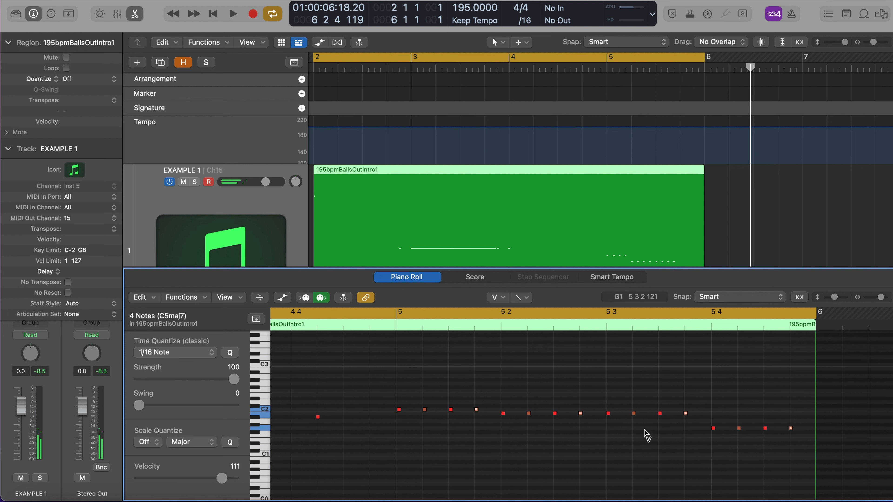
pyautogui.click(546, 432)
# - Play both consecutive EXAMPLE 1 regions from bar 2 to the end of the second one and stop
pyautogui.hscroll(-1, 531, 431)
pyautogui.scroll(-3, 530, 430)
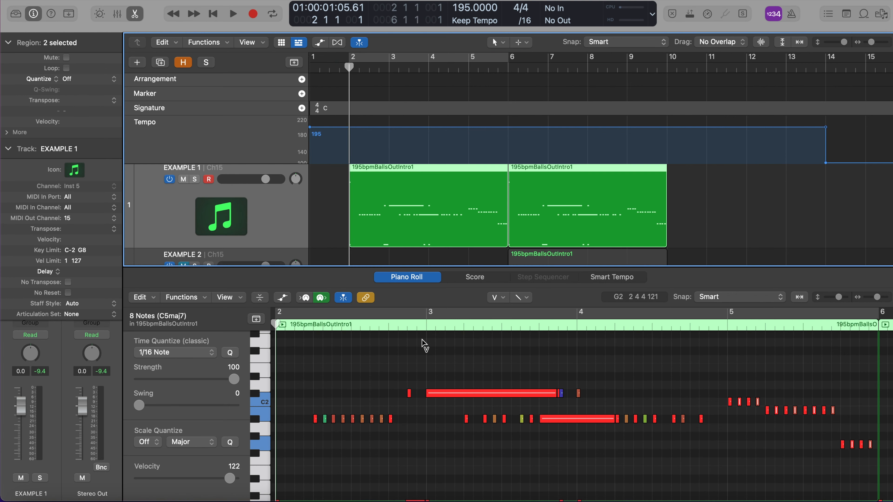
pyautogui.press('space')
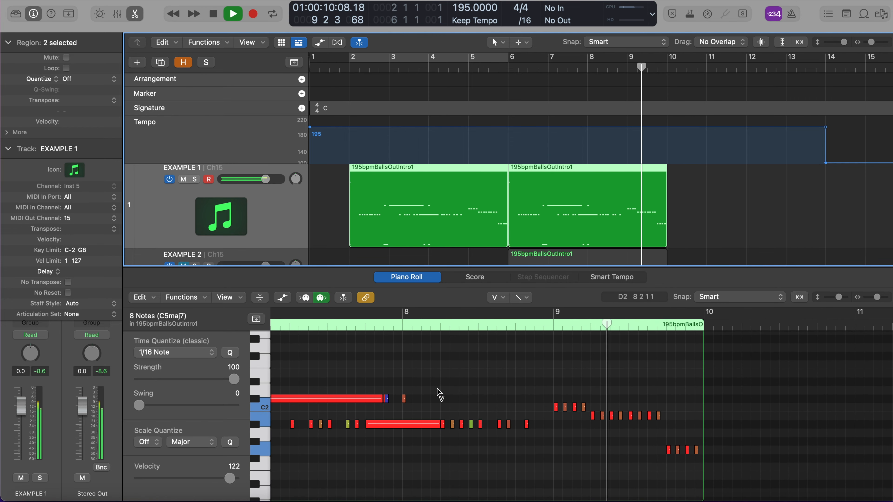
pyautogui.press('space')
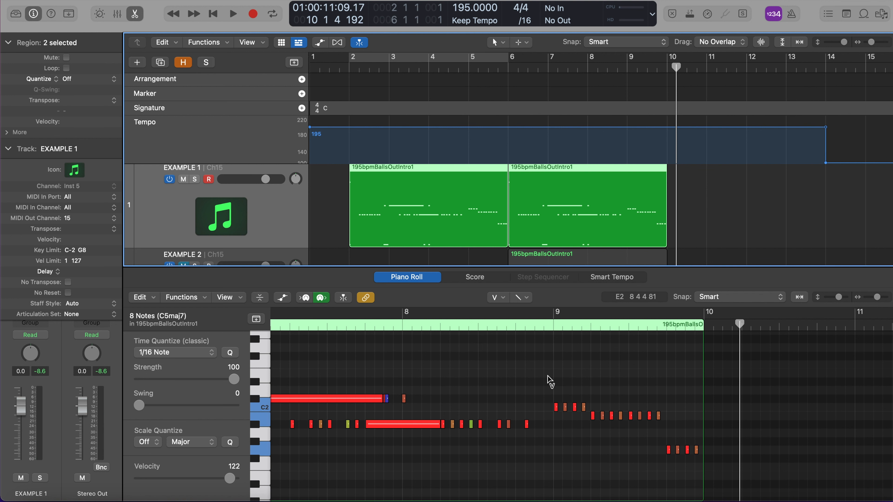
# - Further lower the velocity of the second and fourth C2 notes and the second B1 note in the bar 9 fill
pyautogui.scroll(6, 639, 425)
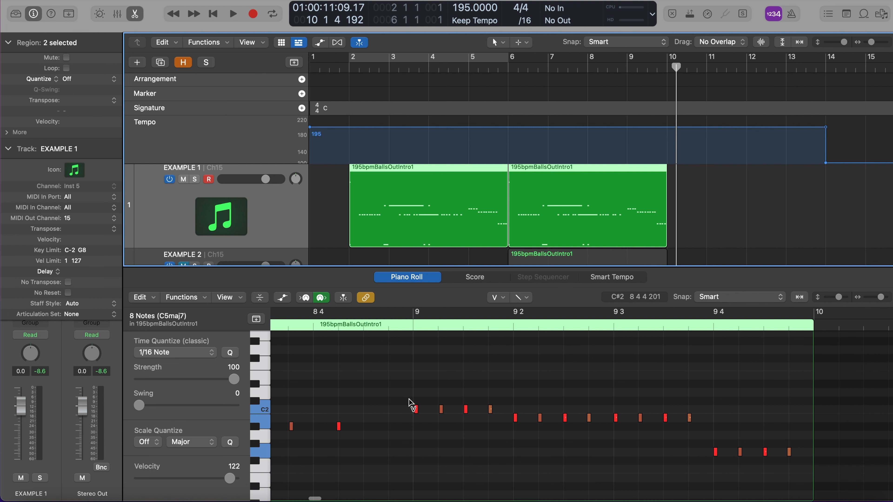
pyautogui.click(416, 409)
pyautogui.moveTo(441, 411); pyautogui.dragTo(441, 444)
pyautogui.moveTo(491, 412); pyautogui.dragTo(493, 459)
pyautogui.moveTo(542, 422); pyautogui.dragTo(538, 438)
pyautogui.click(589, 421)
# - Play the edited fill from its first C2 note at bar 9
pyautogui.moveTo(420, 368); pyautogui.dragTo(415, 422)
pyautogui.hotkey('shift', 'space')
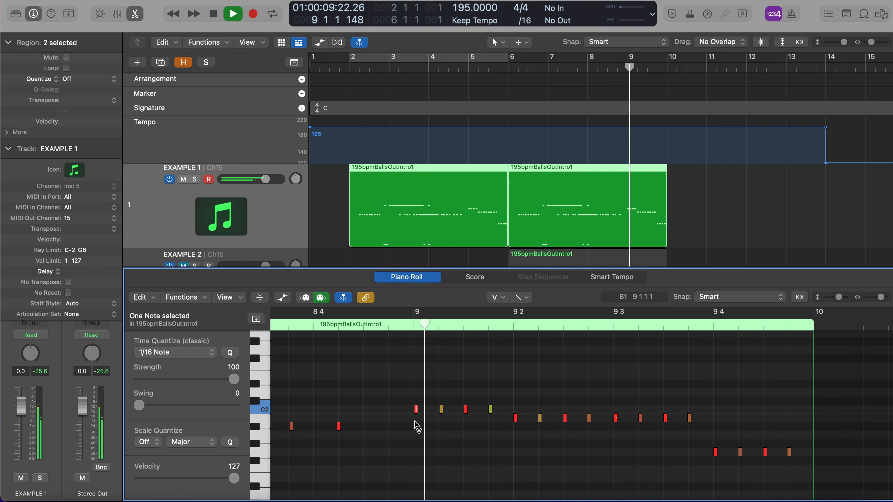
pyautogui.hotkey('shift', 'space')
pyautogui.press('space')
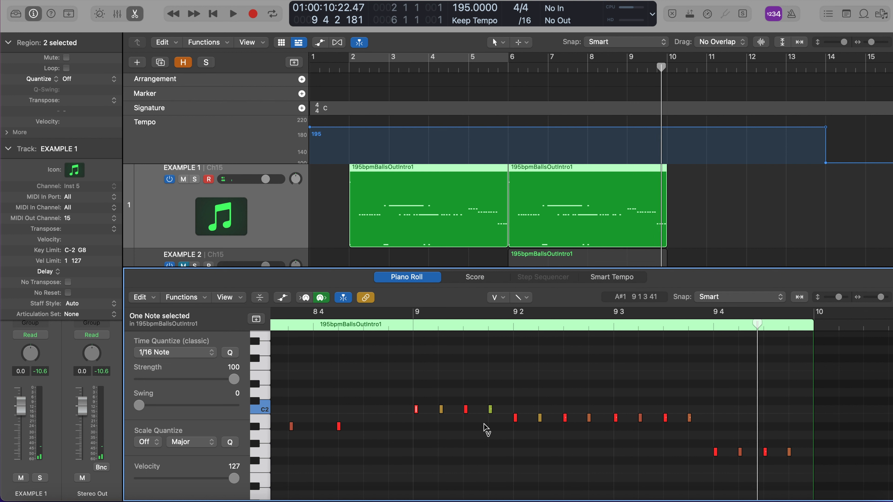
pyautogui.hotkey('shift', 'space')
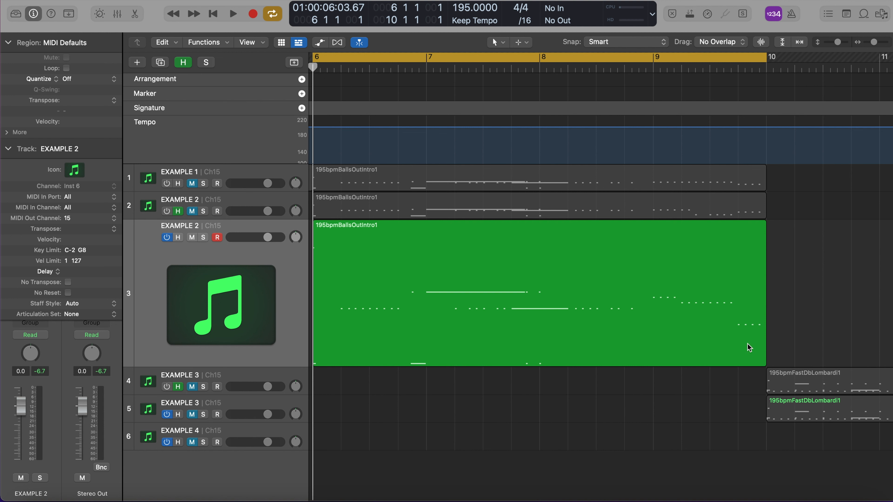
# - Open the EXAMPLE 2 region in the Piano Roll and move the second B1 note of the bar 9 fill down to D1
pyautogui.doubleClick(709, 319)
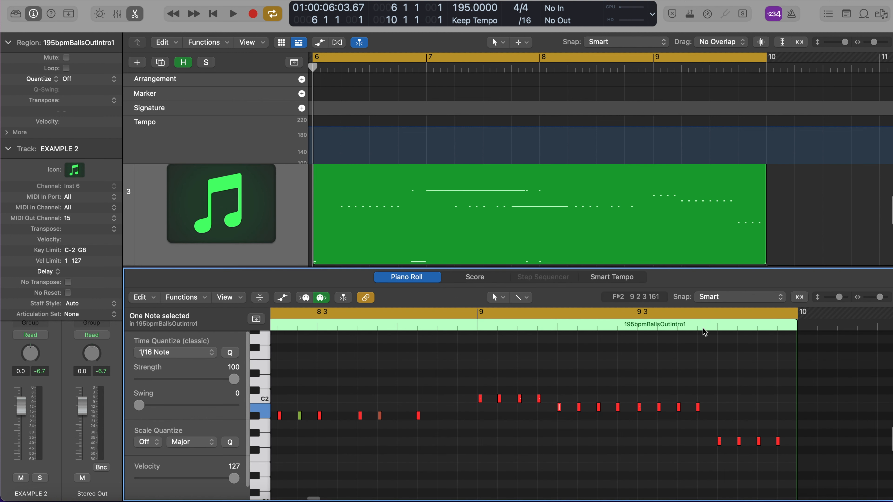
pyautogui.scroll(2, 549, 450)
pyautogui.scroll(-2, 549, 450)
pyautogui.hscroll(2, 550, 450)
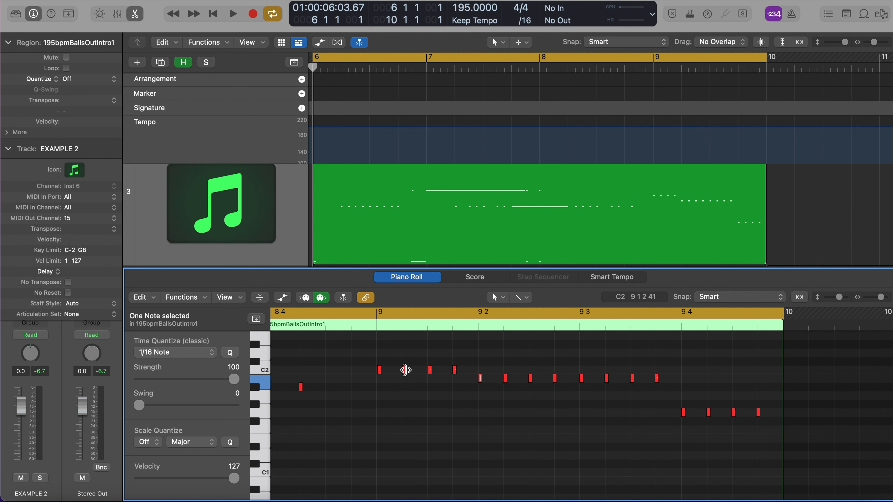
pyautogui.moveTo(406, 374)
pyautogui.click(505, 379)
pyautogui.moveTo(505, 381); pyautogui.dragTo(505, 459)
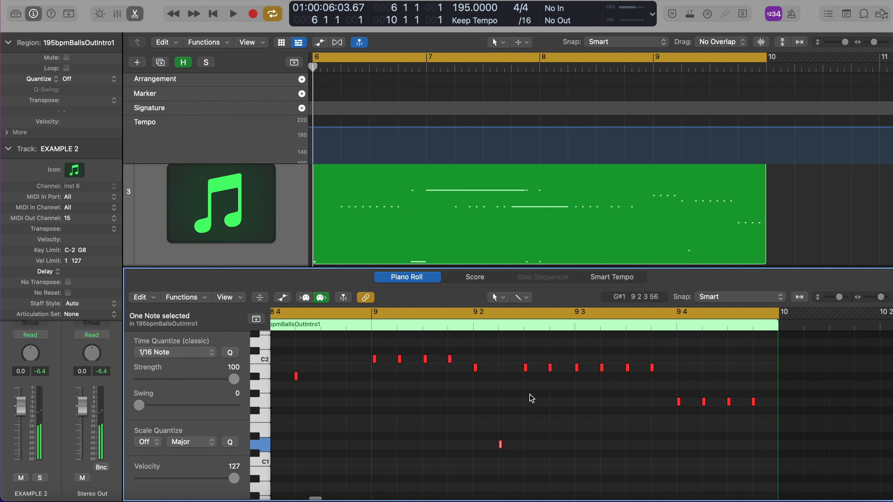
# - Mute the third B1 note of the bar 9 fill and move the four B1 notes following it down to D1
pyautogui.click(526, 366)
pyautogui.hotkey('ctrl', 'm')
pyautogui.moveTo(537, 385); pyautogui.dragTo(629, 446)
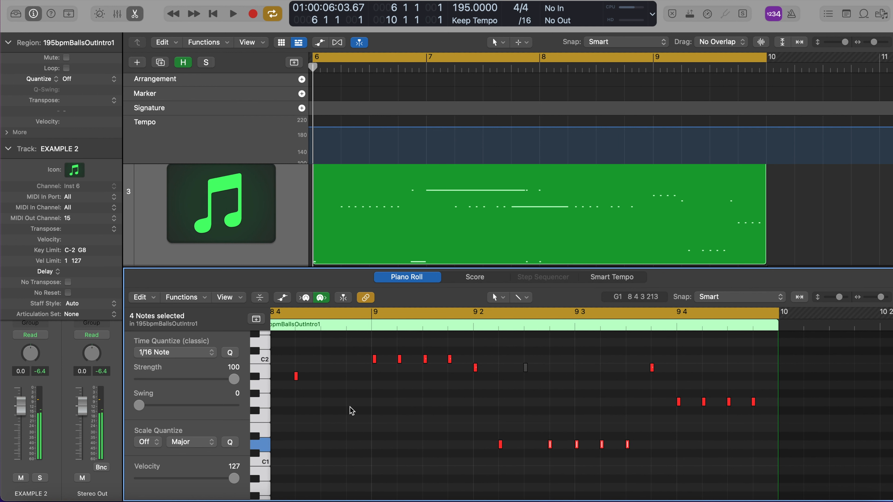
# - Play the altered EXAMPLE 2 fill starting from the note at bar 8 beat 3, then stop playback
pyautogui.hscroll(-5, 343, 406)
pyautogui.click(292, 376)
pyautogui.hotkey('shift', 'space')
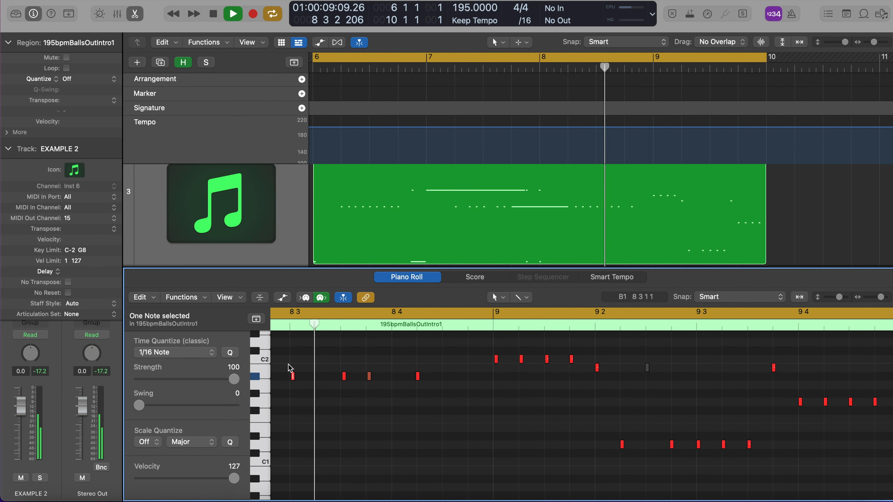
pyautogui.press('space')
pyautogui.press('space')
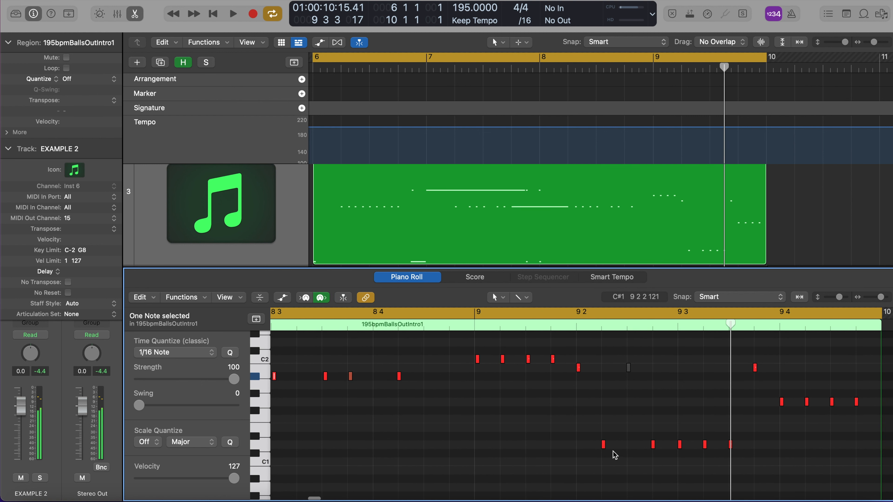
# - Rearrange the bar 9 fill so its sixth note is B1, its seventh an unmuted D1 and its eighth a muted D1
pyautogui.click(603, 445)
pyautogui.moveTo(604, 448); pyautogui.dragTo(629, 447)
pyautogui.hscroll(2, 631, 449)
pyautogui.hscroll(1, 630, 449)
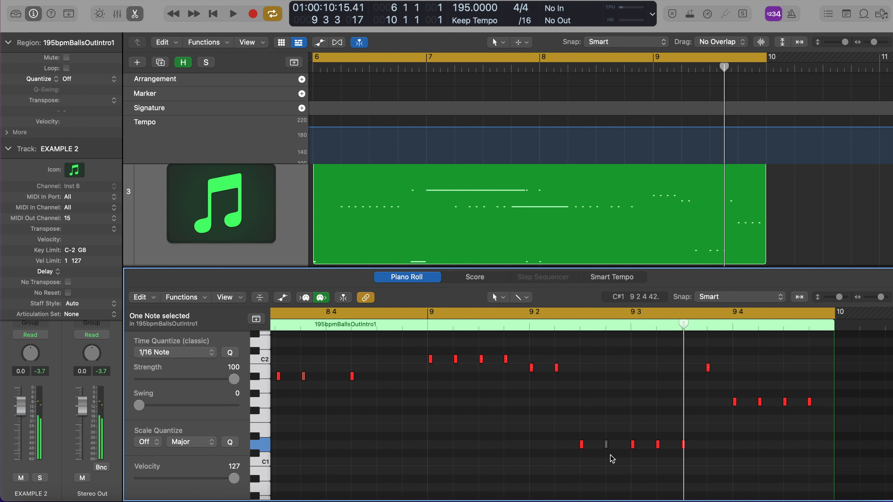
# - Play the rearranged EXAMPLE 2 fill starting from the first C2 note of bar 9, then stop playback
pyautogui.click(430, 360)
pyautogui.hotkey('shift', 'space')
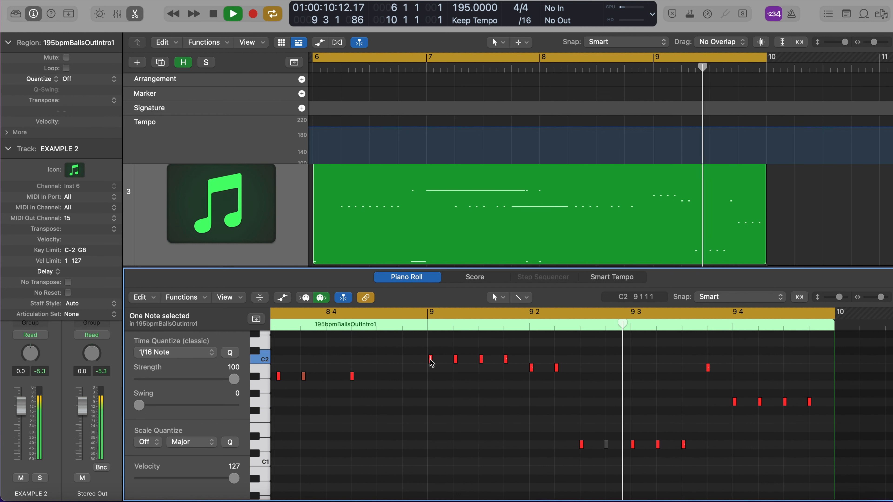
pyautogui.press('space')
# - Play the whole EXAMPLE 2 region from bar 6 through the bar 9 fill, then stop playback
pyautogui.hscroll(5, 430, 362)
pyautogui.scroll(-2, 465, 381)
pyautogui.scroll(-8, 464, 381)
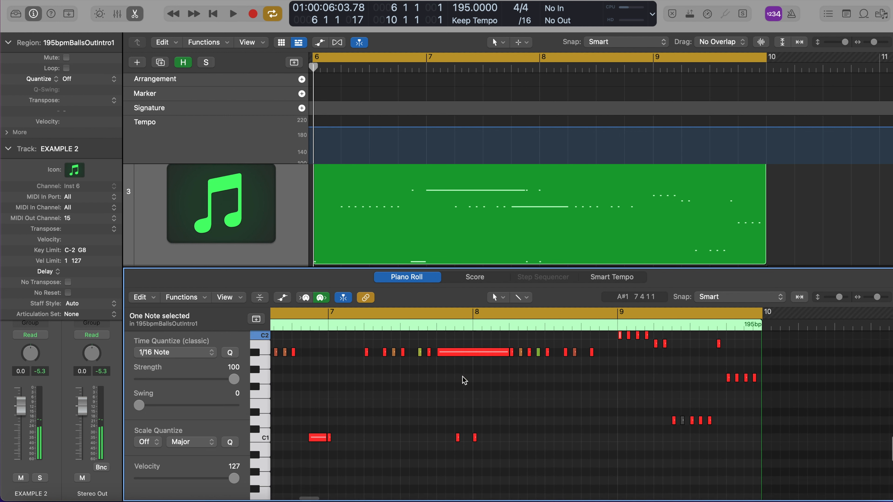
pyautogui.hscroll(-1, 478, 380)
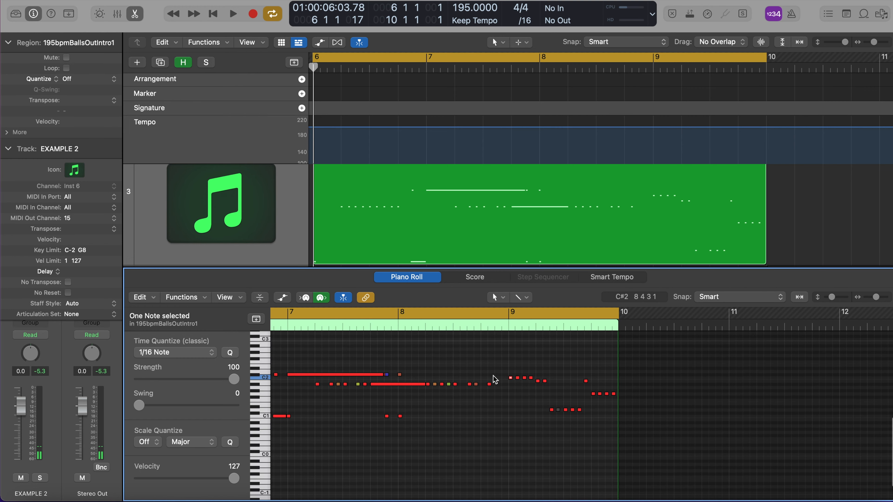
pyautogui.press('space')
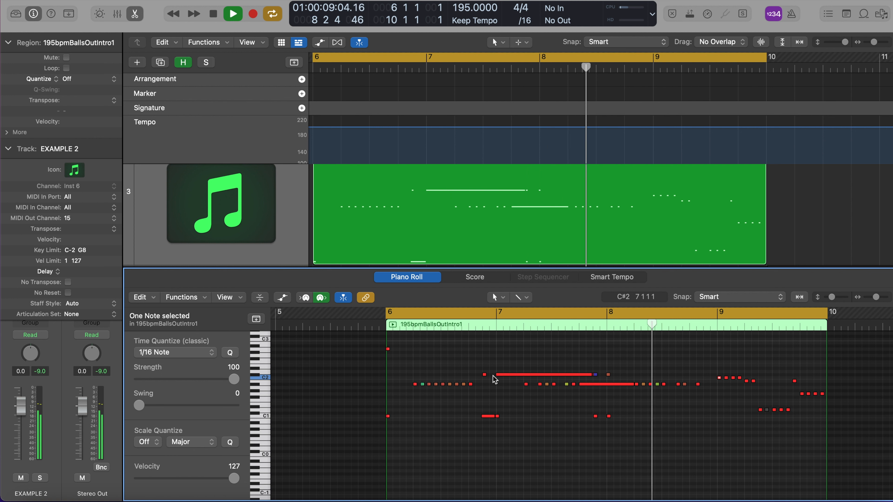
pyautogui.press('space')
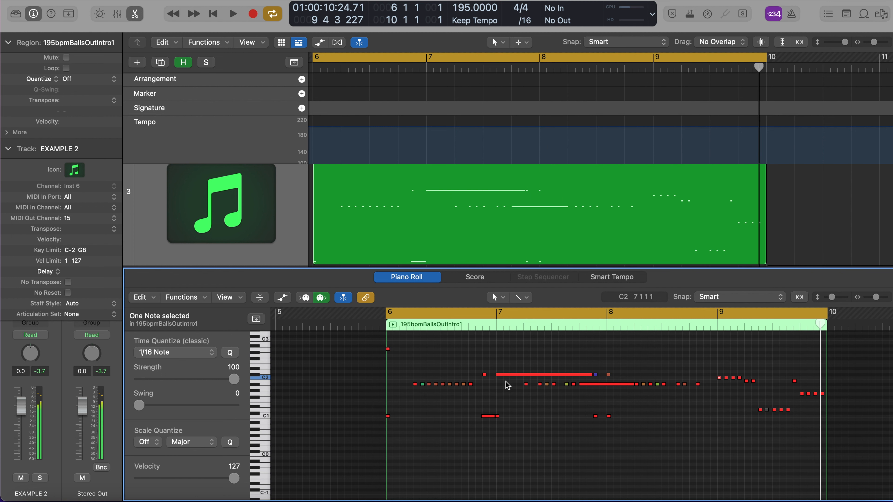
# - Lower the velocity of the D1 note at 9 3 2 in the EXAMPLE 2 fill with the Velocity tool
pyautogui.hscroll(4, 618, 405)
pyautogui.scroll(8, 617, 405)
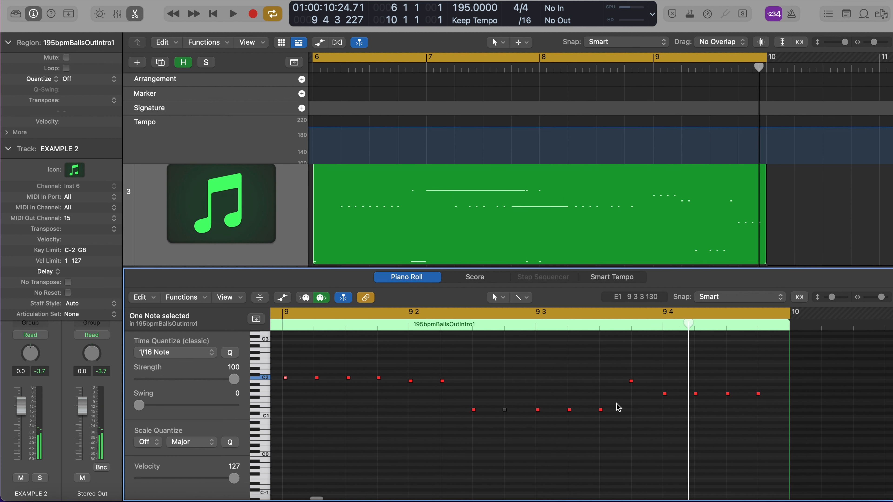
pyautogui.scroll(6, 617, 405)
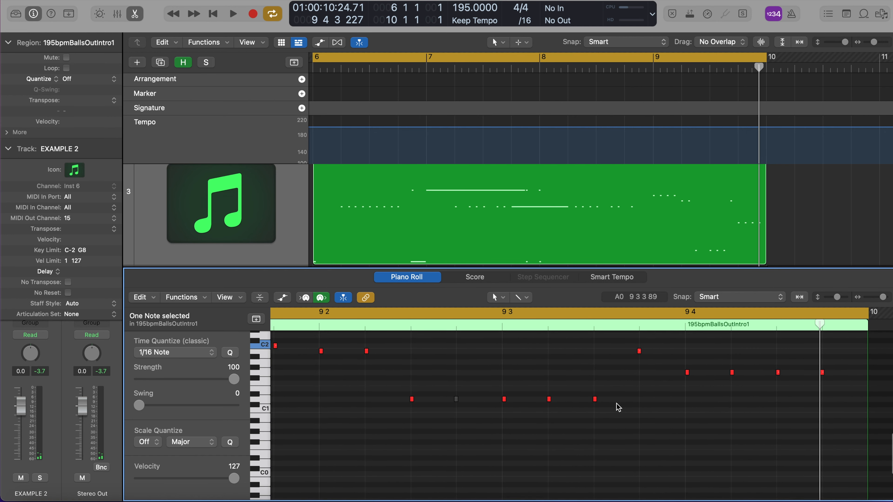
pyautogui.press('t')
pyautogui.press('v')
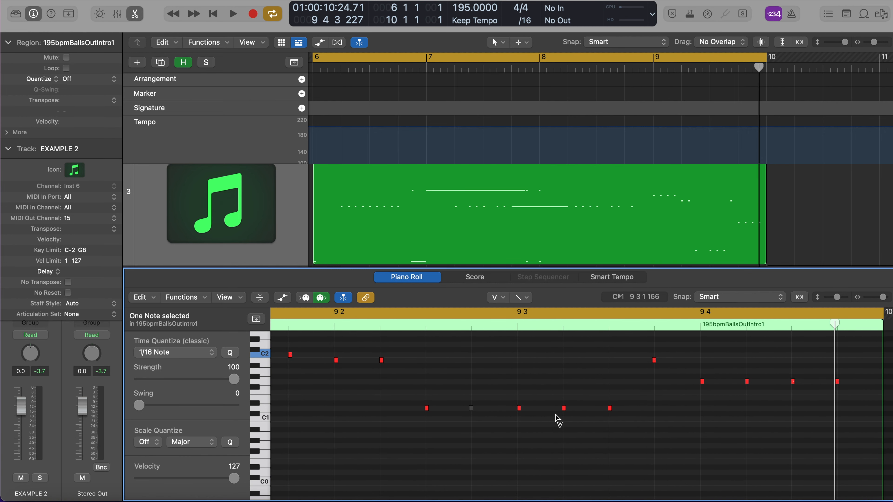
pyautogui.moveTo(562, 409); pyautogui.dragTo(565, 442)
# - Set the velocity of the second and fourth G1 notes on beat 4 of bar 9 to 109
pyautogui.hscroll(5, 565, 442)
pyautogui.moveTo(645, 352); pyautogui.dragTo(672, 411)
pyautogui.keyDown('shift'); pyautogui.click(749, 382); pyautogui.keyUp('shift')
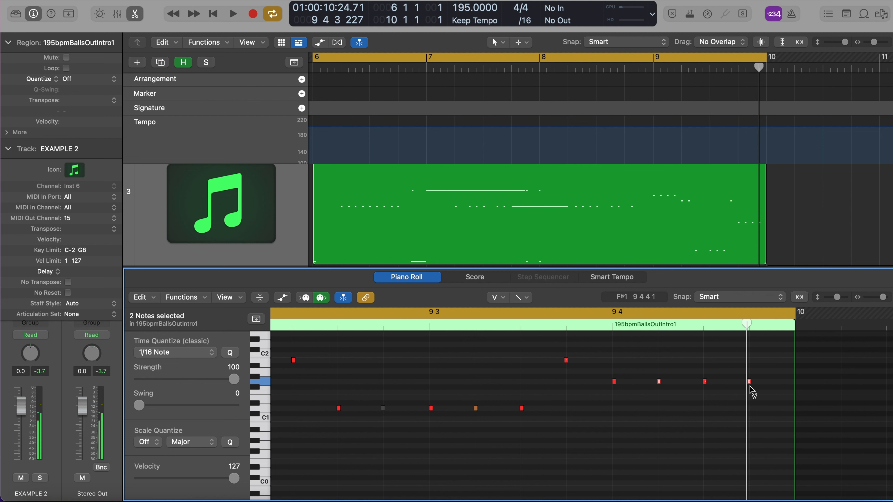
pyautogui.moveTo(750, 384); pyautogui.dragTo(749, 401)
pyautogui.click(739, 385)
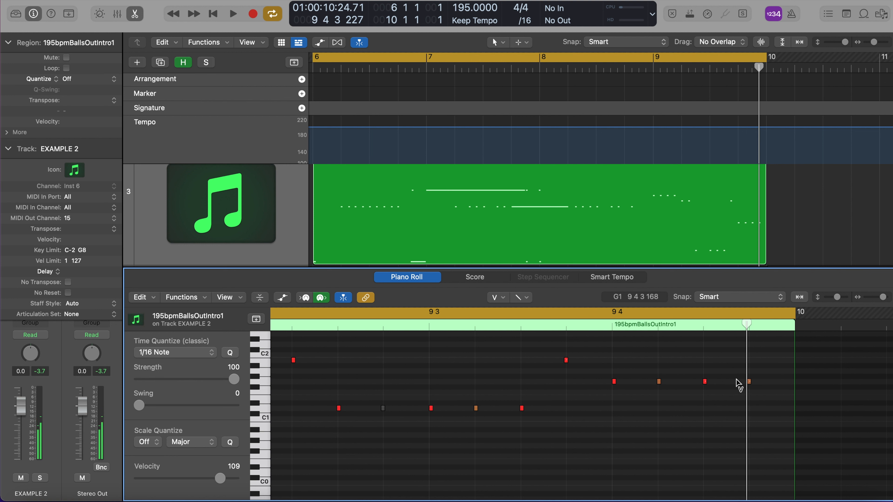
# - Set the velocity of the third G1 note on beat 4 of bar 9 to 121
pyautogui.click(749, 381)
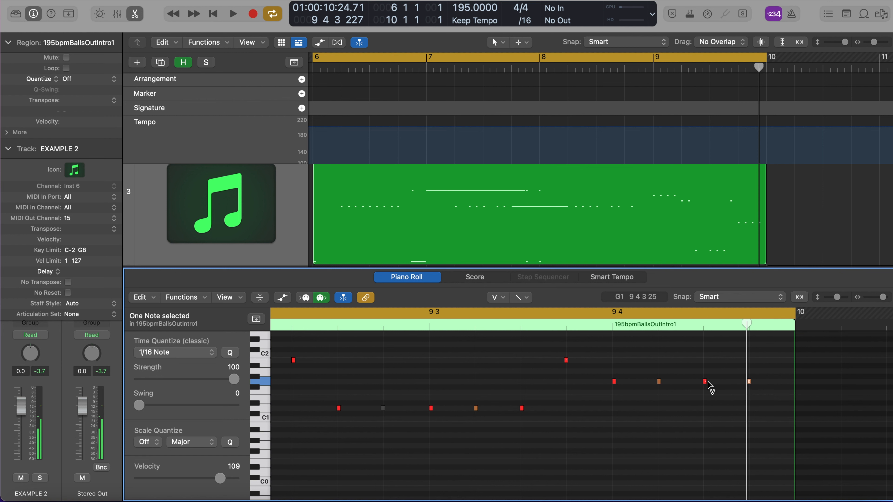
pyautogui.moveTo(706, 383); pyautogui.dragTo(707, 395)
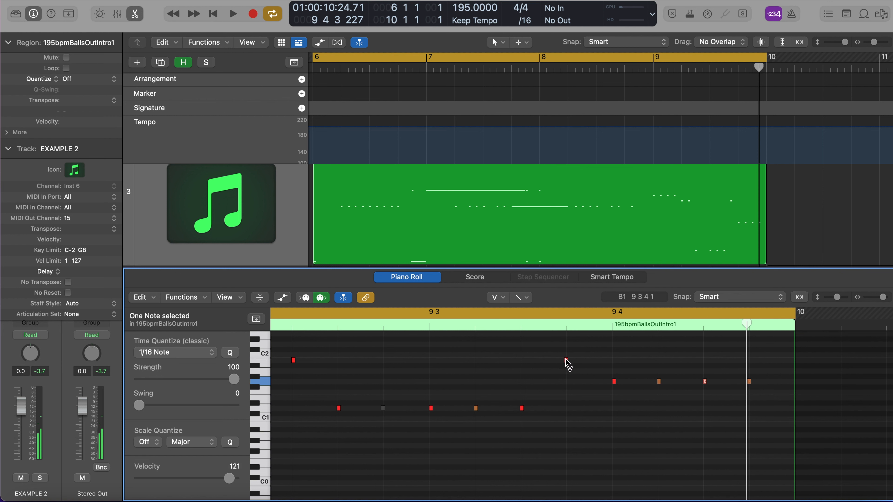
pyautogui.moveTo(567, 362); pyautogui.dragTo(564, 359)
pyautogui.keyDown('ctrl'); pyautogui.keyDown('alt'); pyautogui.click(571, 394); pyautogui.keyUp('alt'); pyautogui.keyUp('ctrl')
# - Play the EXAMPLE 2 region with the adjusted fill velocities, then stop playback
pyautogui.press('space')
pyautogui.hscroll(10, 570, 393)
pyautogui.click(451, 420)
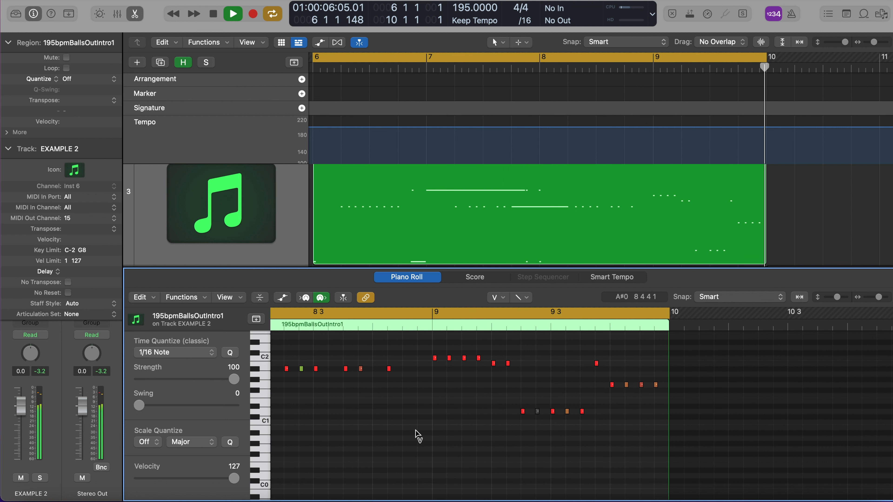
pyautogui.press('space')
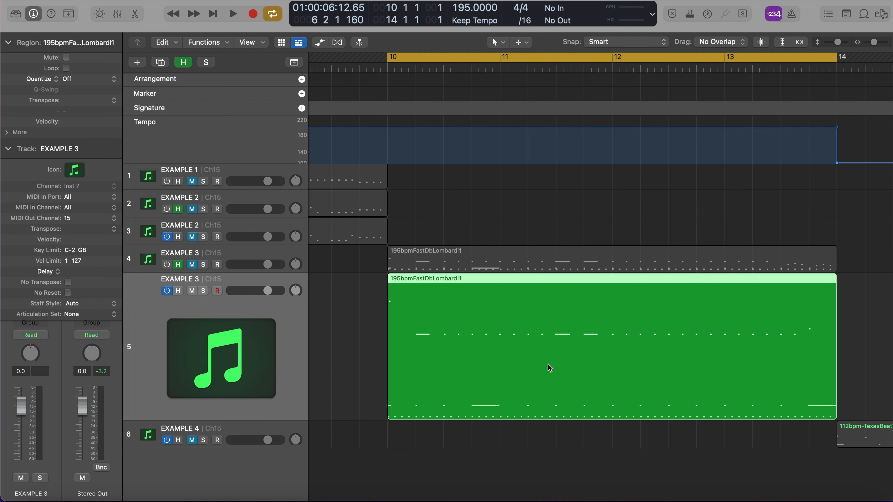
# - Open the unmuted EXAMPLE 3 region 195bpmFastDbLombardi1 in the Piano Roll
pyautogui.hscroll(3, 743, 348)
pyautogui.scroll(3, 718, 346)
pyautogui.hscroll(5, 717, 347)
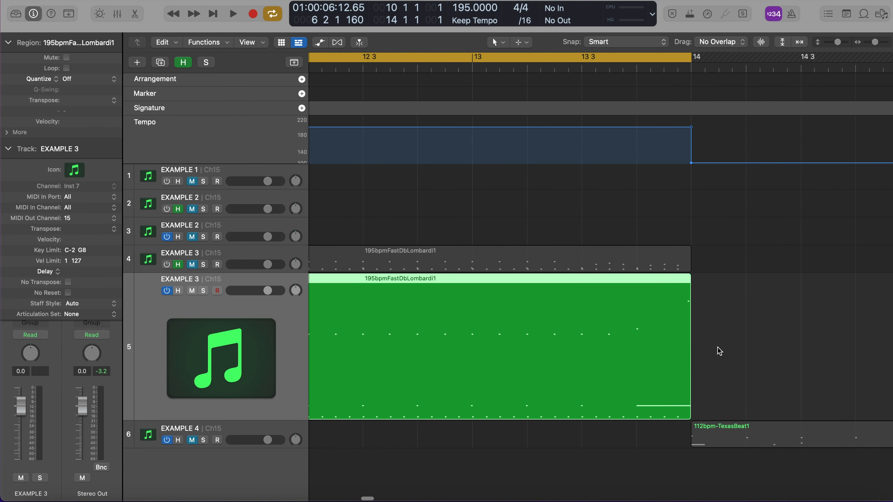
pyautogui.doubleClick(585, 363)
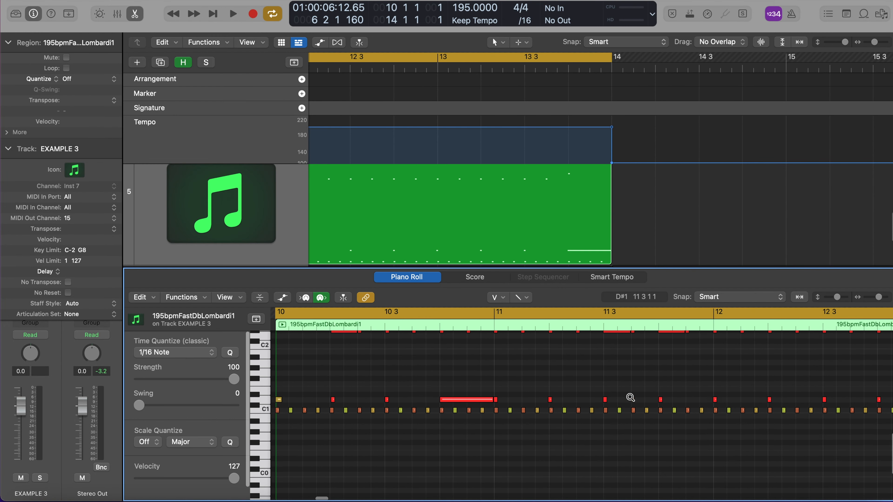
pyautogui.scroll(4, 531, 438)
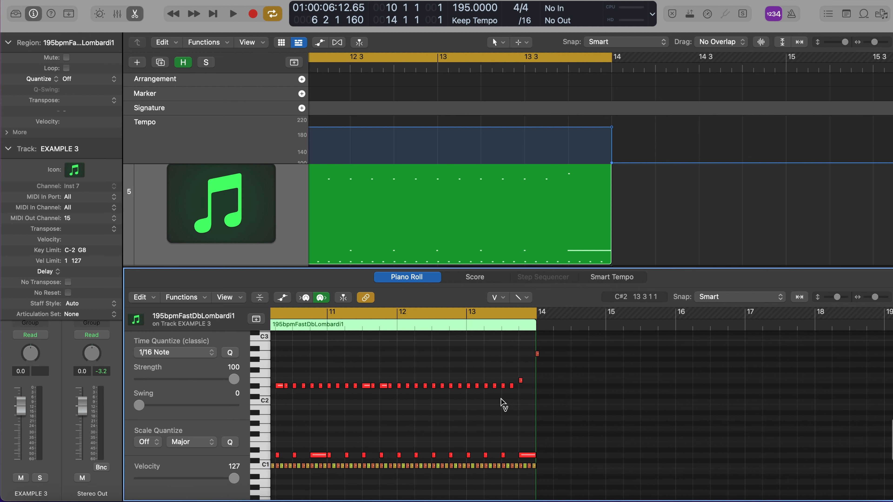
# - Play the EXAMPLE 3 region from bar 10, turn Cycle mode off during playback and stop once the region has ended
pyautogui.press('space')
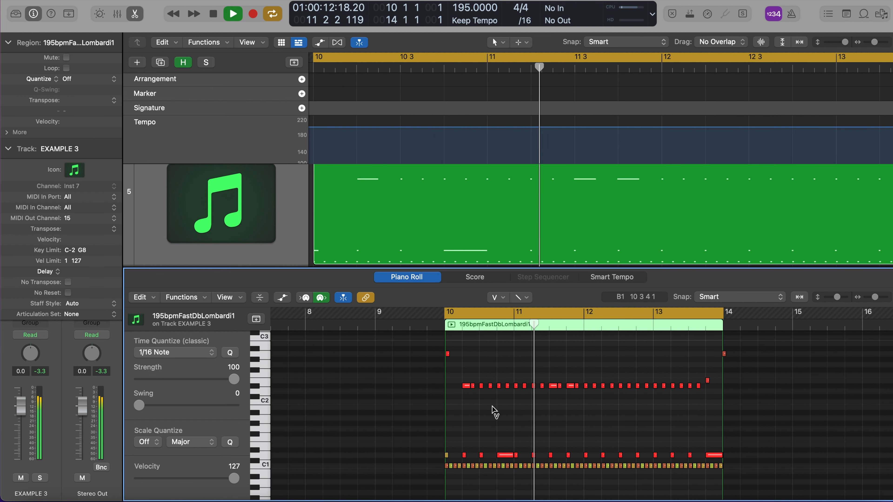
pyautogui.press('c')
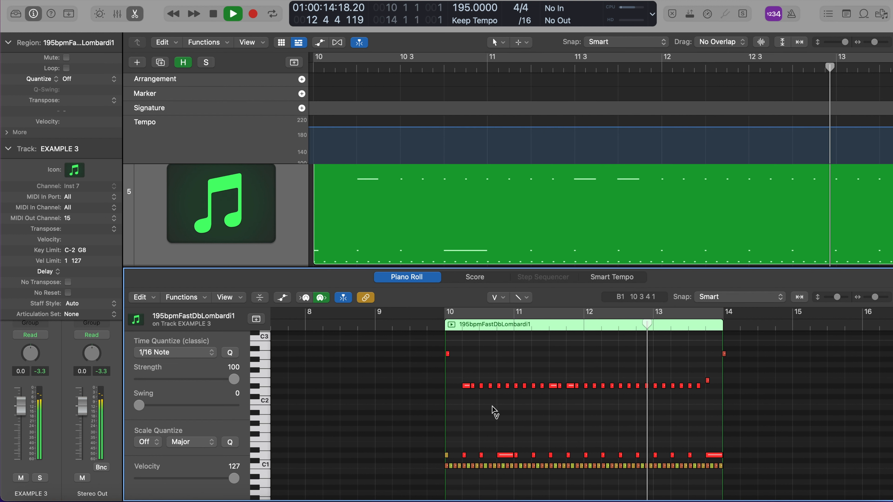
pyautogui.press('space')
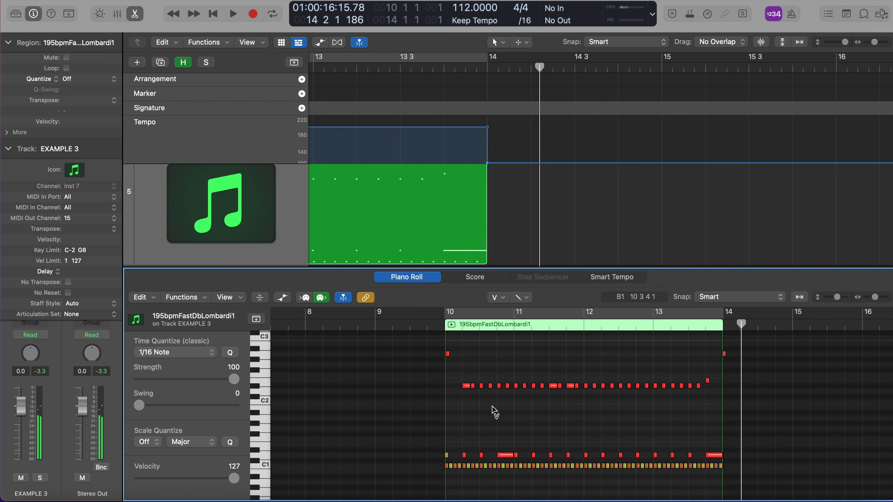
# - Play the end of the EXAMPLE 3 region from bar 13, then go back one more bar and play from bar 12
pyautogui.scroll(3, 534, 413)
pyautogui.scroll(5, 533, 412)
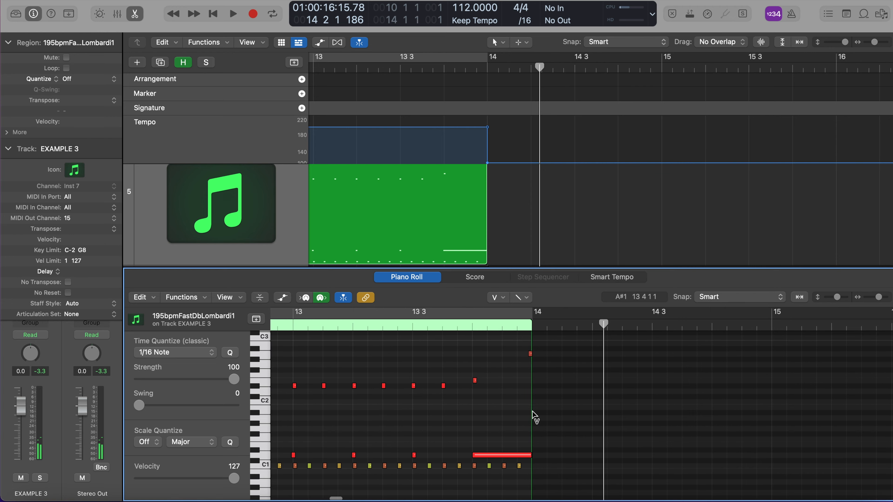
pyautogui.hscroll(-2, 531, 418)
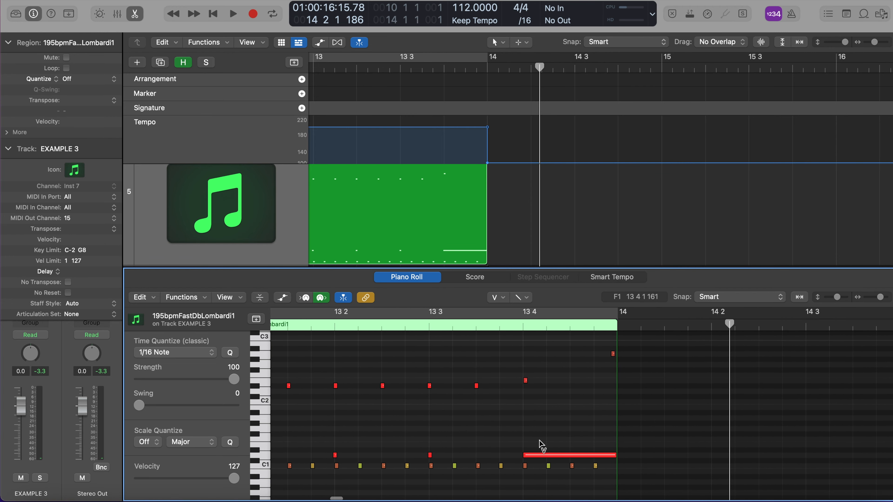
pyautogui.press(',')
pyautogui.press(',')
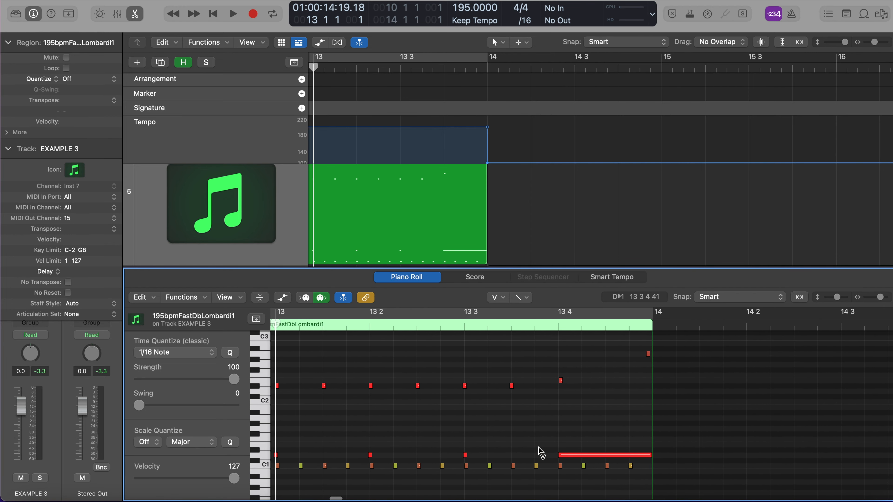
pyautogui.press('space')
pyautogui.press('space')
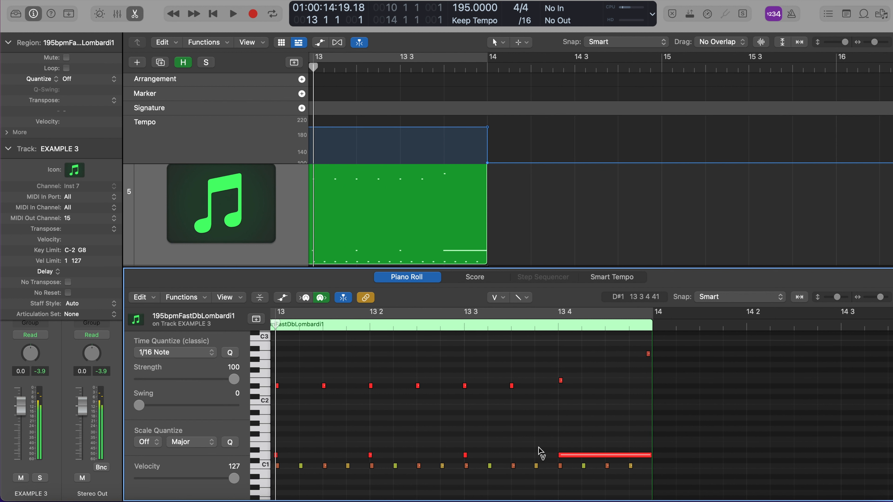
pyautogui.press(',')
pyautogui.press('space')
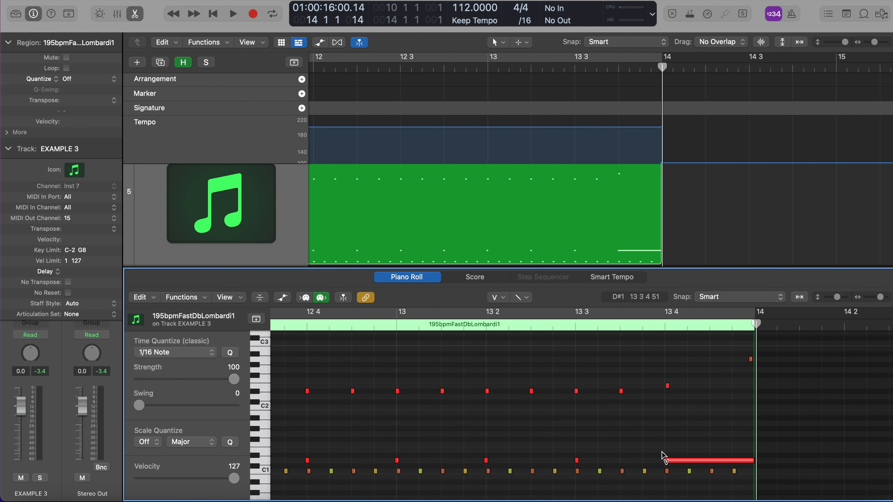
# - Delete the long D1 note starting at beat 4 of bar 13 with the Pointer tool
pyautogui.press('t')
pyautogui.press('t')
pyautogui.click(676, 462)
pyautogui.press('Delete')
pyautogui.hscroll(1, 605, 454)
pyautogui.hscroll(1, 609, 450)
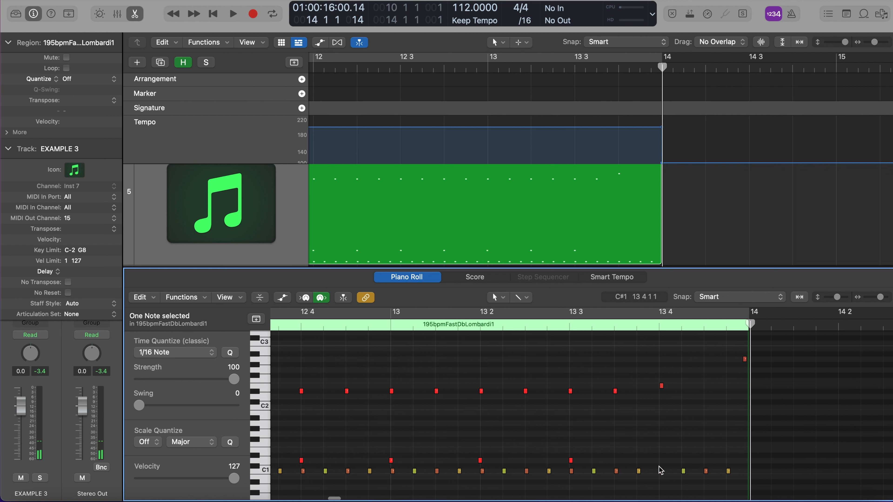
# - Move the E2 note at beat 4 of bar 13 down to D1
pyautogui.click(661, 386)
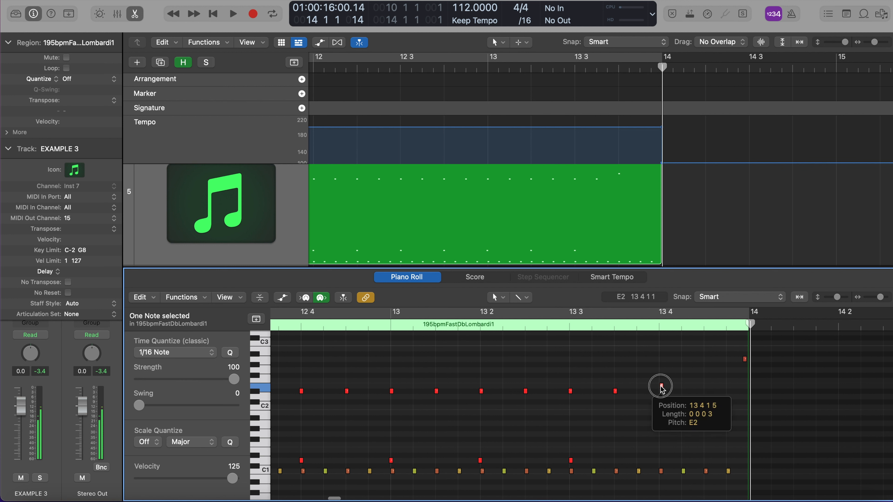
pyautogui.moveTo(661, 387); pyautogui.dragTo(661, 461)
pyautogui.click(638, 426)
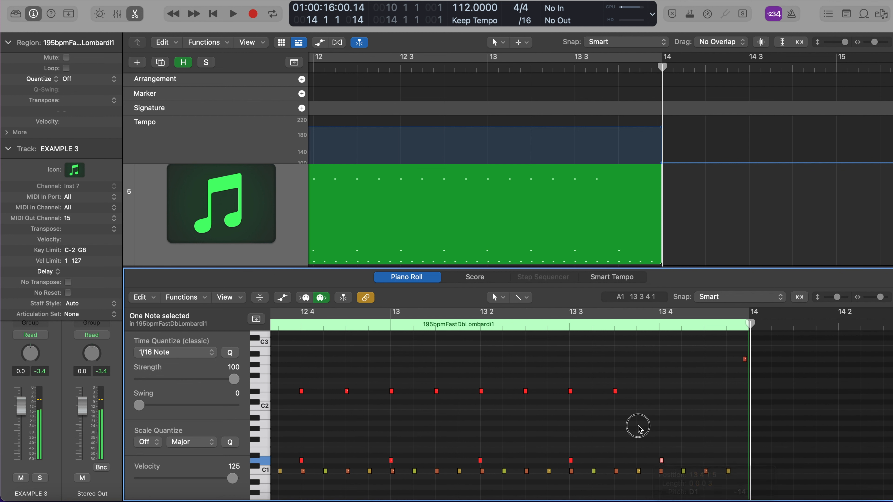
# - Delete the last two D#2 notes of bar 13 and the A2 note at the end of the region
pyautogui.moveTo(565, 421); pyautogui.dragTo(583, 408)
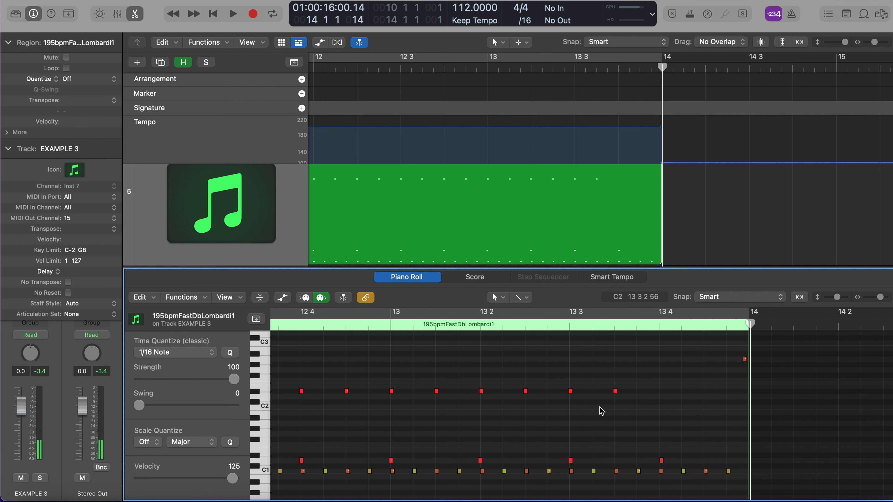
pyautogui.click(615, 392)
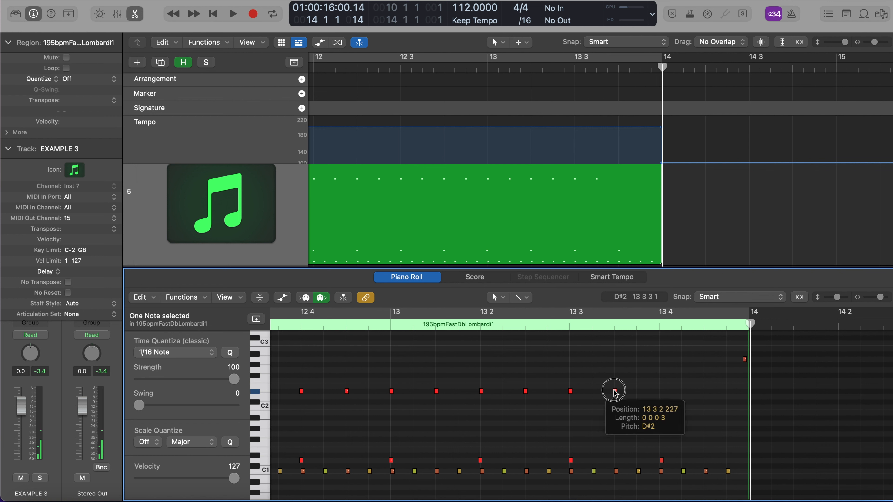
pyautogui.moveTo(620, 397); pyautogui.dragTo(568, 388)
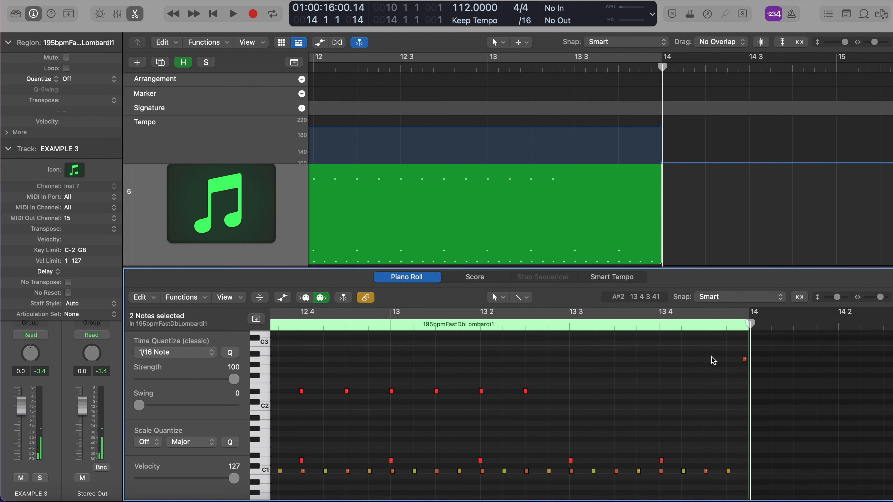
pyautogui.click(744, 360)
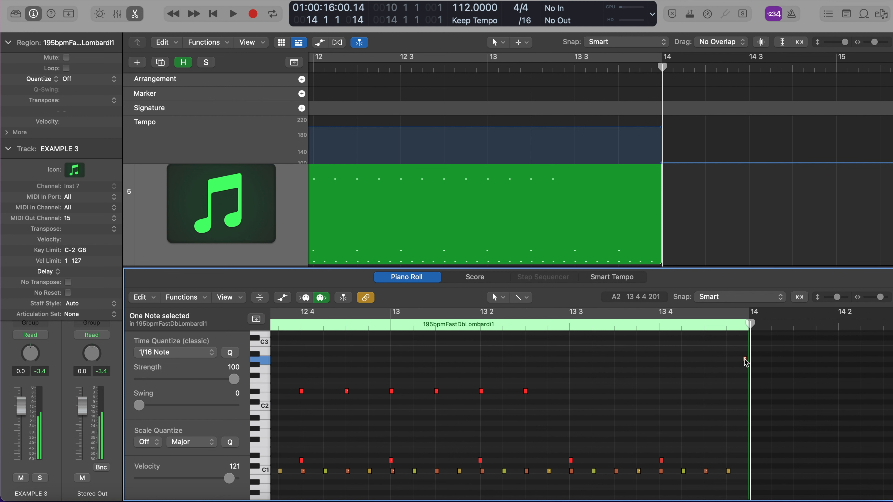
pyautogui.hscroll(3, 624, 430)
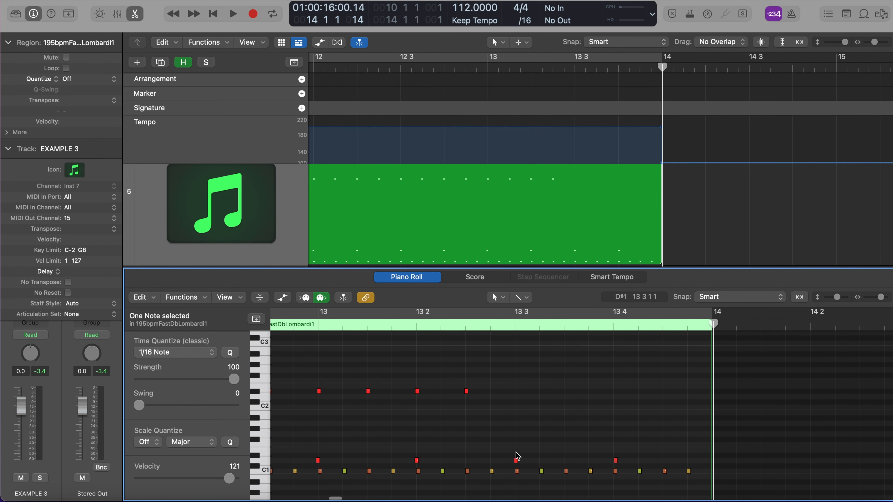
# - Copy the six C1 notes that follow beats 3 and 4 of bar 13 up to F1
pyautogui.click(540, 461)
pyautogui.moveTo(540, 463); pyautogui.dragTo(600, 483)
pyautogui.moveTo(645, 461); pyautogui.dragTo(698, 482)
pyautogui.moveTo(667, 473)
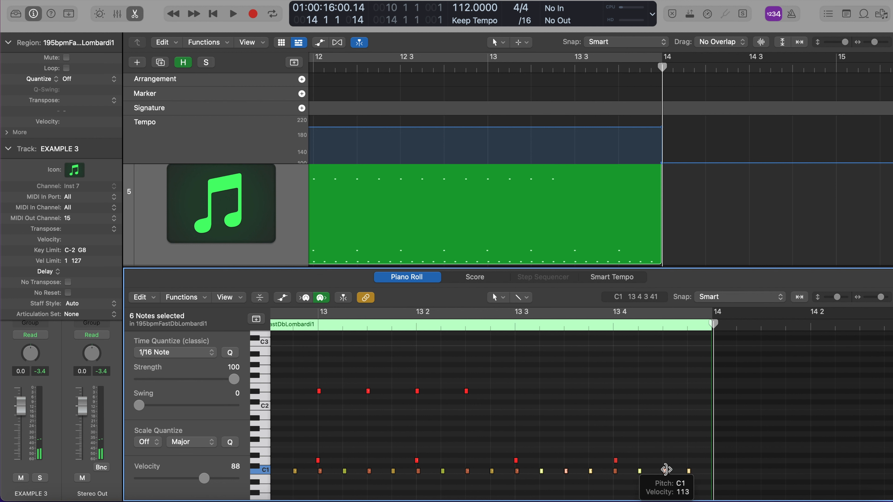
pyautogui.moveTo(667, 473); pyautogui.dragTo(665, 446)
# - Raise the three copied notes after beat 3 to G1, A1 and G1, and the middle one after beat 4 to G1
pyautogui.click(615, 424)
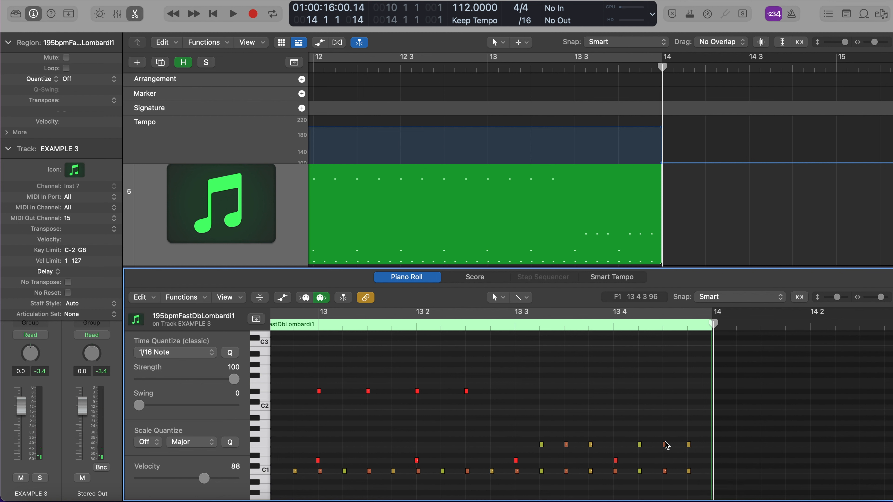
pyautogui.moveTo(602, 439); pyautogui.dragTo(567, 428)
pyautogui.click(571, 413)
pyautogui.click(539, 451)
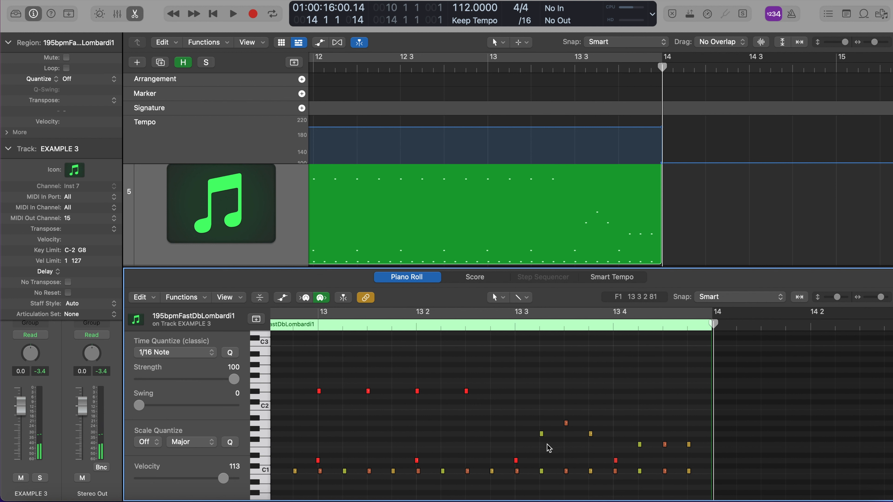
pyautogui.moveTo(665, 444); pyautogui.dragTo(667, 436)
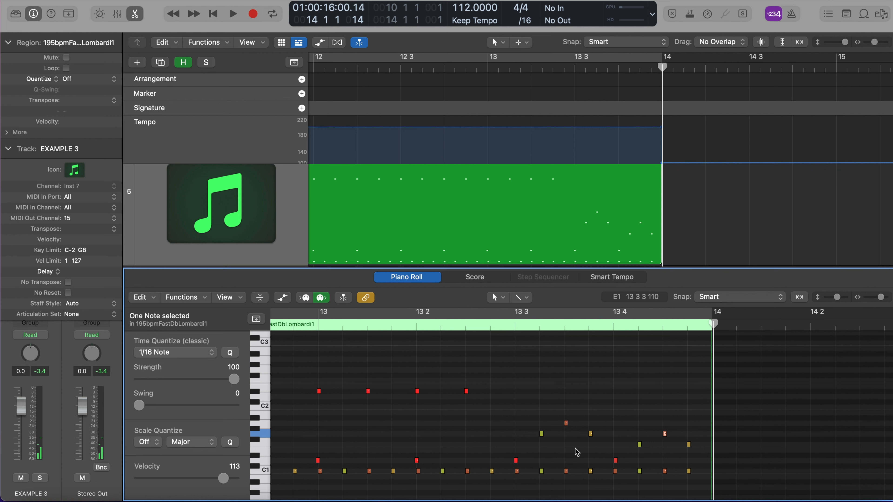
# - Raise the velocities of all six copied tom notes in bar 13 together with the Velocity tool
pyautogui.press('t')
pyautogui.press('v')
pyautogui.click(535, 449)
pyautogui.moveTo(536, 449); pyautogui.dragTo(697, 444)
pyautogui.moveTo(639, 444); pyautogui.dragTo(631, 372)
pyautogui.click(619, 438)
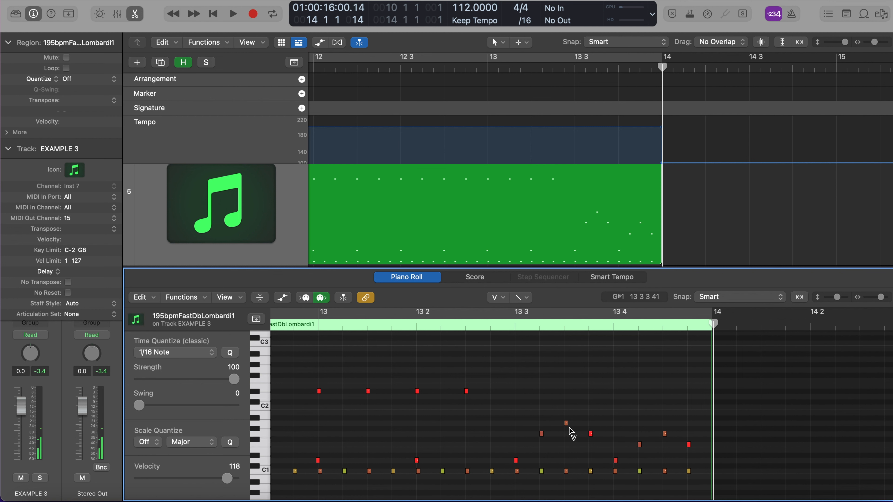
# - Fine-tune the fill's individual velocities, with about 116 for the G1 after beat 4 and 119 for the second G1 after beat 3
pyautogui.moveTo(566, 424); pyautogui.dragTo(566, 424)
pyautogui.moveTo(665, 434); pyautogui.dragTo(665, 431)
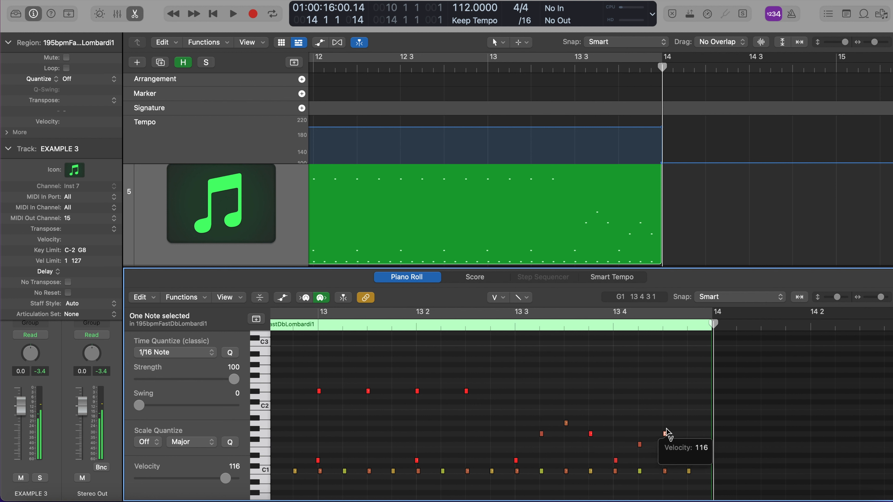
pyautogui.click(590, 436)
pyautogui.moveTo(592, 440); pyautogui.dragTo(592, 444)
# - Go back to bar 10 and play the EXAMPLE 3 region through the edited fill at its end
pyautogui.keyDown('ctrl'); pyautogui.keyDown('alt'); pyautogui.click(572, 446); pyautogui.keyUp('alt'); pyautogui.keyUp('ctrl')
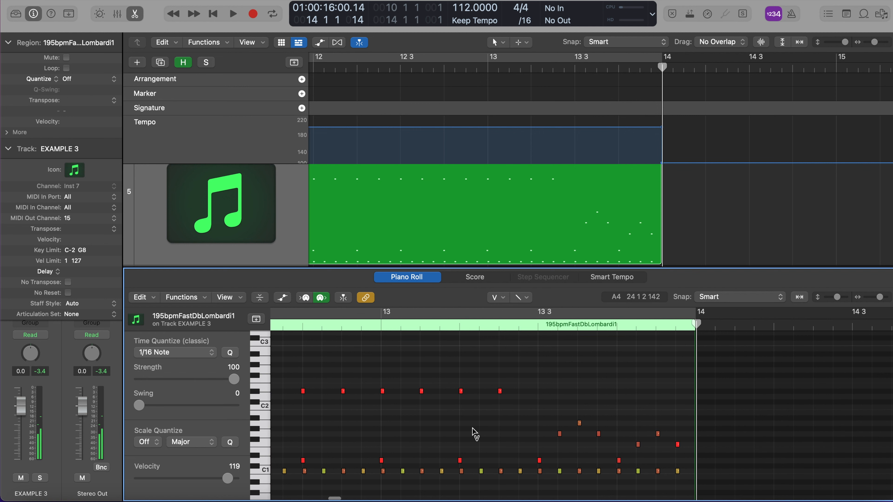
pyautogui.keyDown('ctrl'); pyautogui.keyDown('alt'); pyautogui.click(473, 433); pyautogui.keyUp('alt'); pyautogui.keyUp('ctrl')
pyautogui.click(446, 232)
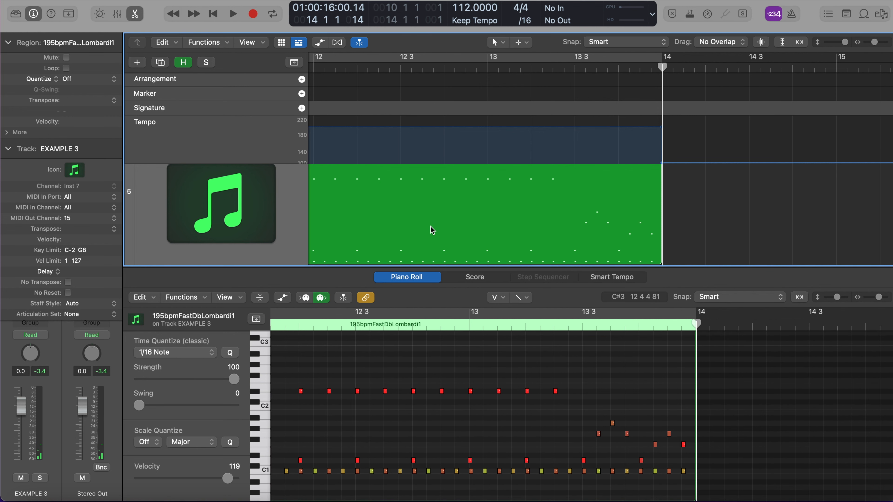
pyautogui.press(',')
pyautogui.press(',')
pyautogui.press(',')
pyautogui.press(',')
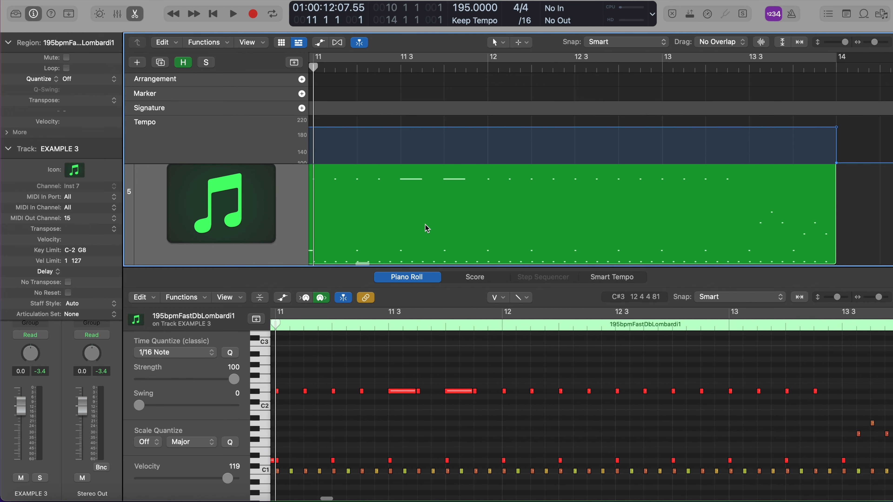
pyautogui.press('space')
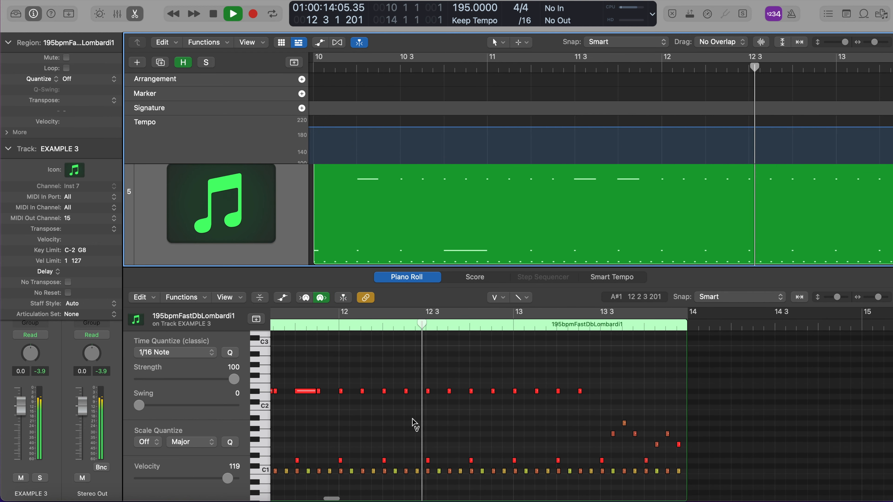
pyautogui.press('space')
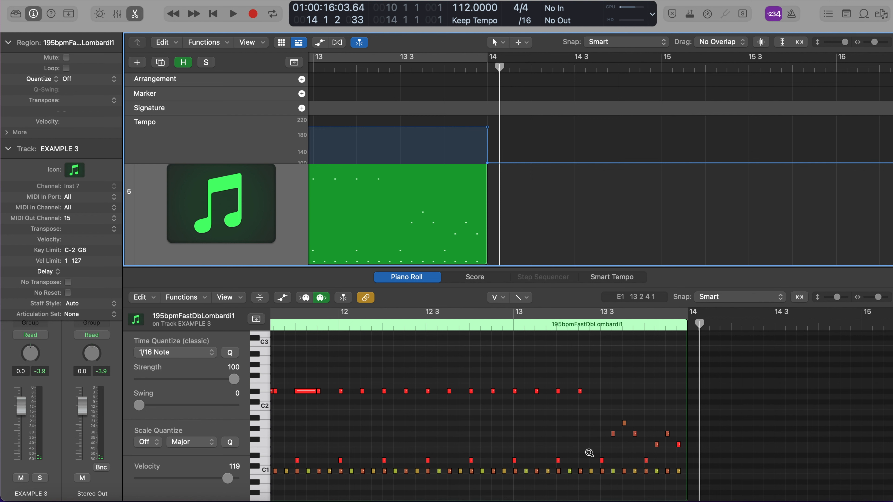
pyautogui.scroll(3, 588, 454)
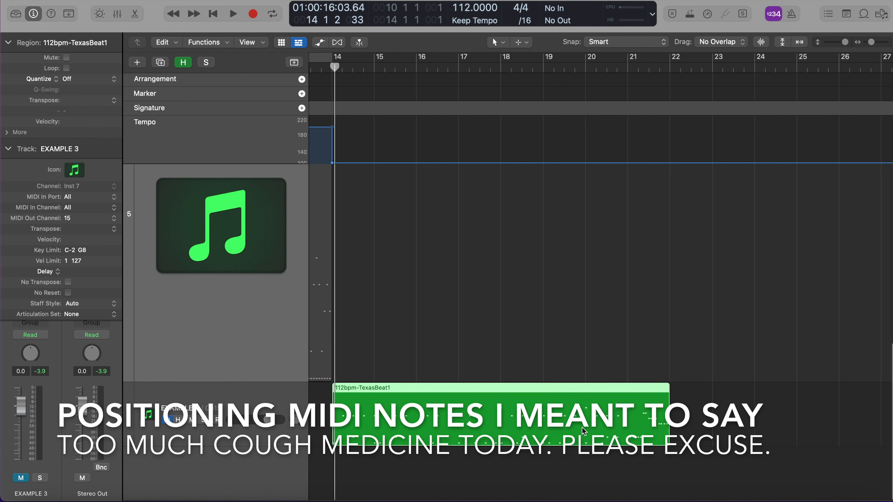
# - Look over the 112bpm-TexasBeat1 region on the EXAMPLE 4 track and play it from bar 14
pyautogui.press('super+Right')
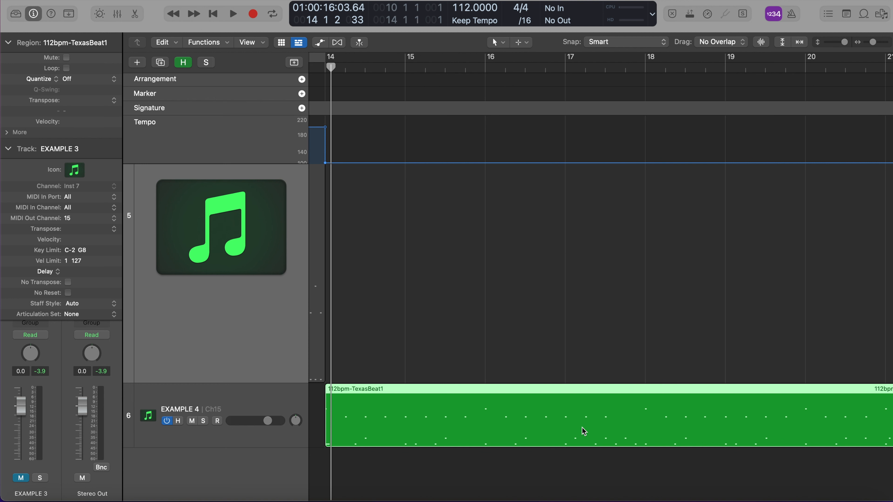
pyautogui.hscroll(8, 629, 439)
pyautogui.scroll(-3, 629, 440)
pyautogui.hscroll(-3, 629, 442)
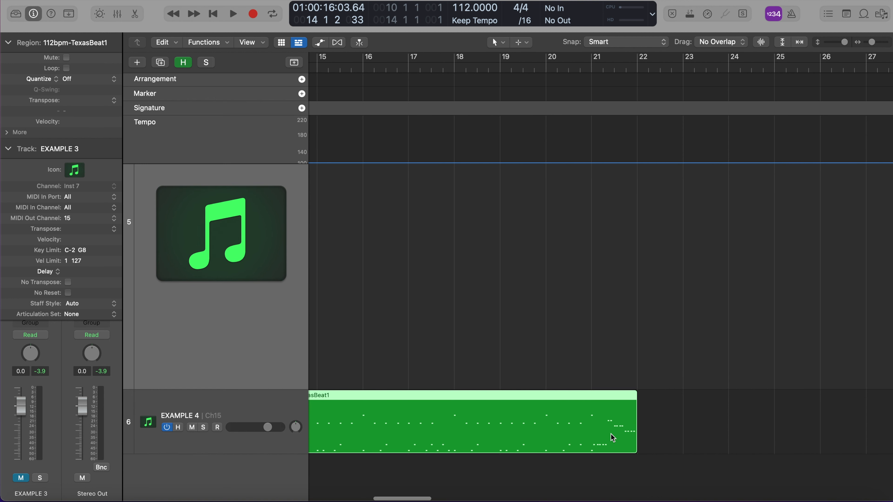
pyautogui.hscroll(-5, 612, 437)
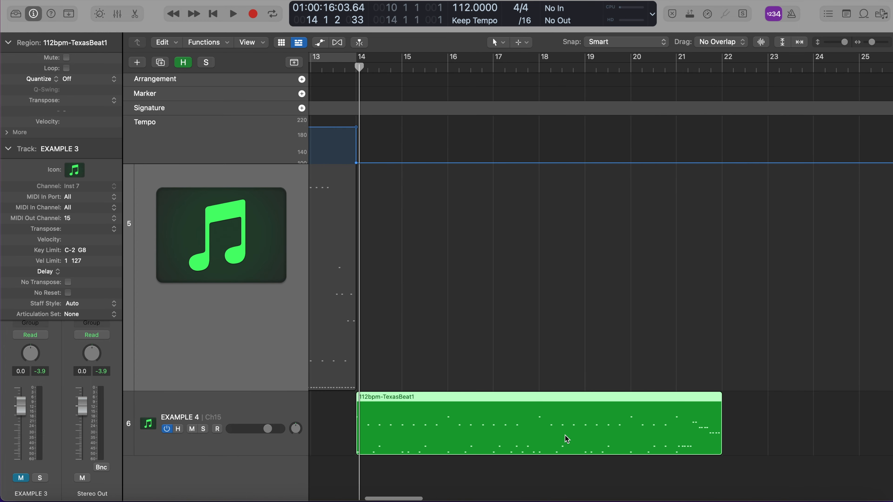
pyautogui.press('space')
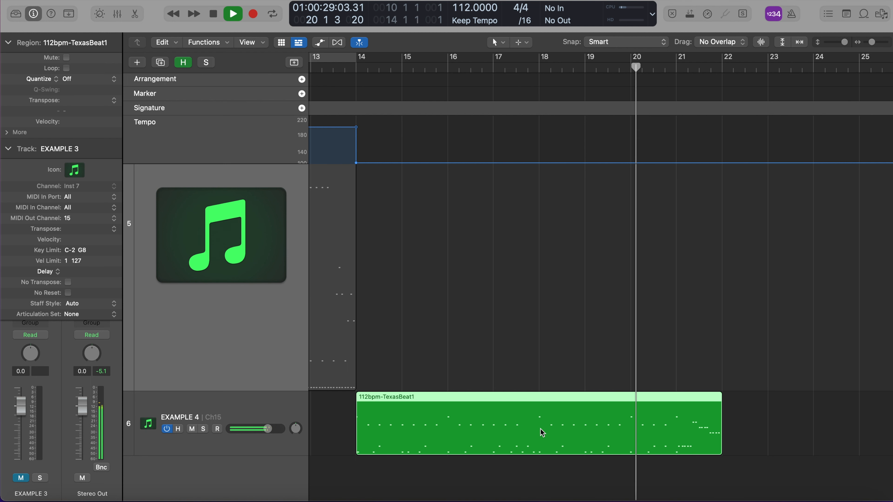
# - Stop playback at bar 18 and delete the part of the EXAMPLE 4 region from bar 18 to bar 22
pyautogui.press(',')
pyautogui.press(',')
pyautogui.press(',')
pyautogui.press('space')
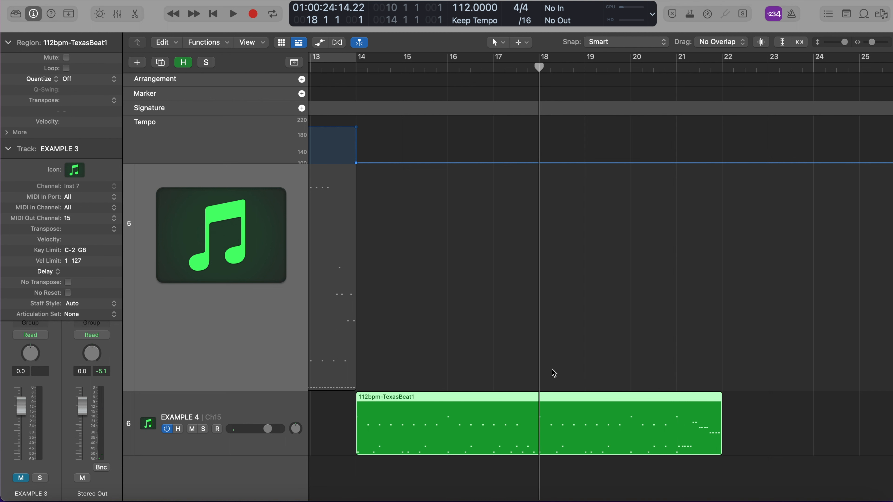
pyautogui.moveTo(539, 443); pyautogui.dragTo(719, 440)
pyautogui.click(650, 434)
pyautogui.press('Delete')
pyautogui.click(436, 443)
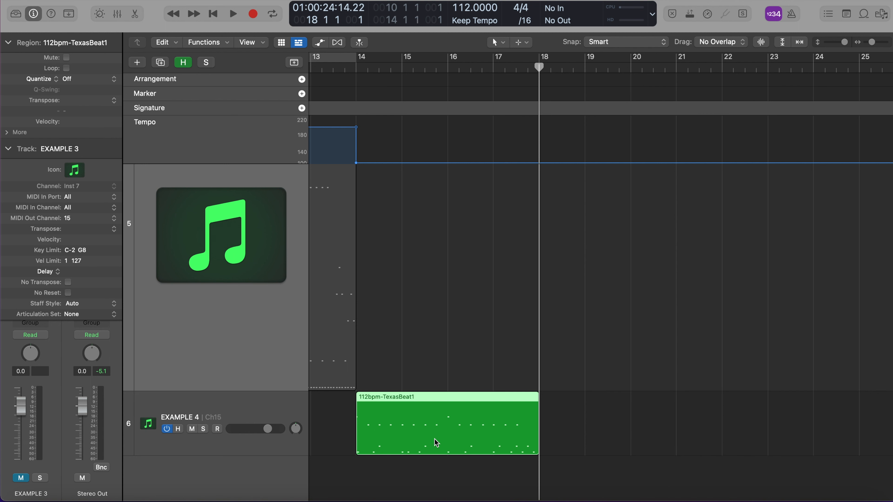
# - Play the shortened EXAMPLE 4 region from its start at bar 14 to its end
pyautogui.hotkey('shift', 'space')
pyautogui.scroll(3, 444, 441)
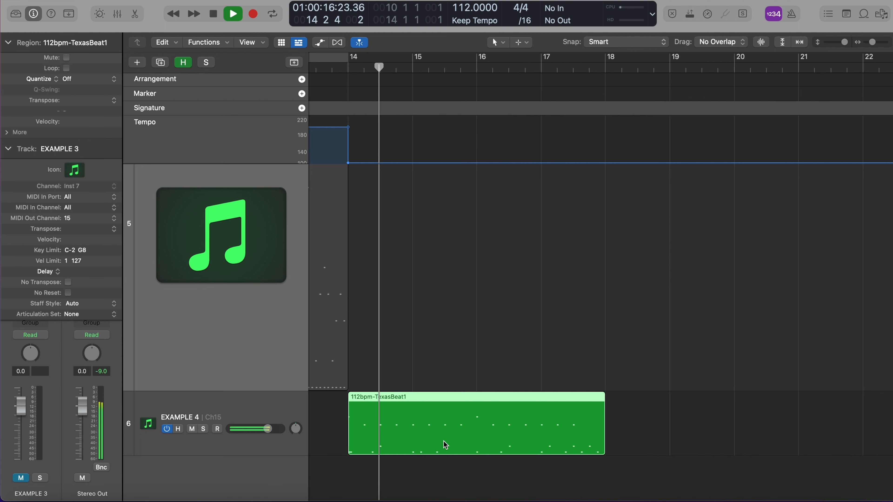
pyautogui.scroll(3, 444, 441)
pyautogui.hscroll(4, 444, 442)
pyautogui.hscroll(-1, 444, 441)
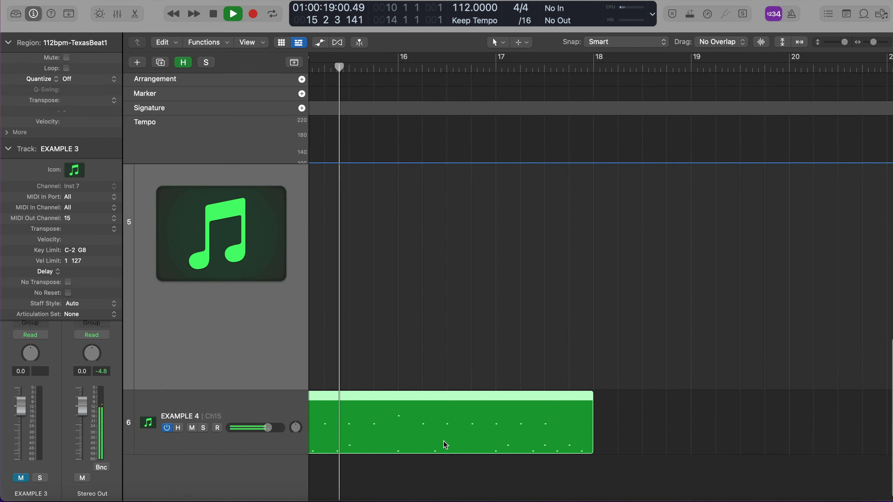
pyautogui.scroll(-1, 443, 441)
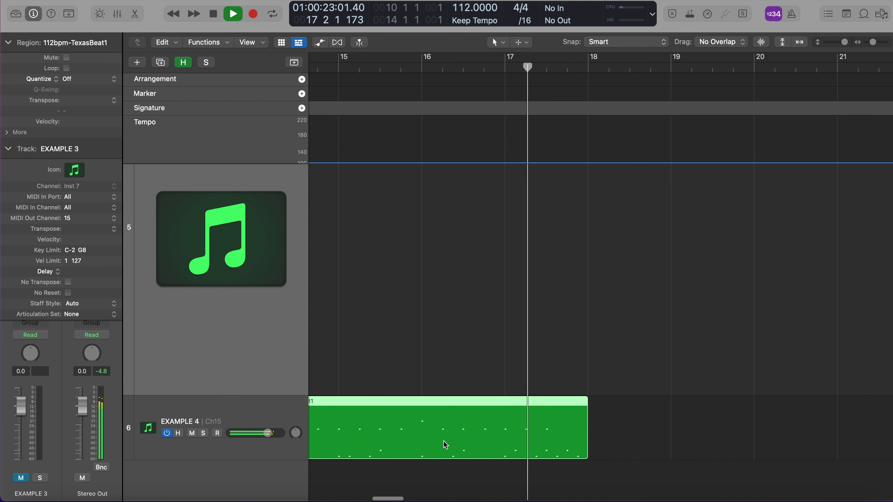
pyautogui.press('space')
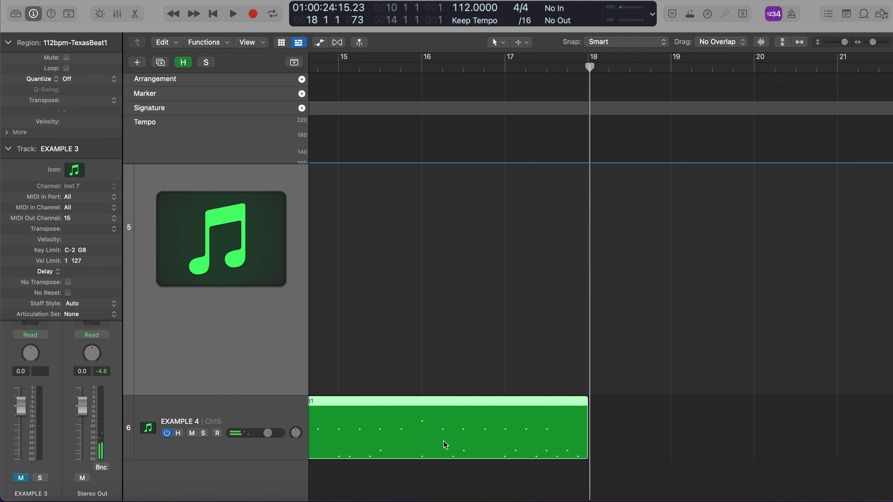
# - Replay the closing bars of the EXAMPLE 4 region, repeating bar 17
pyautogui.press(',')
pyautogui.press(',')
pyautogui.press('space')
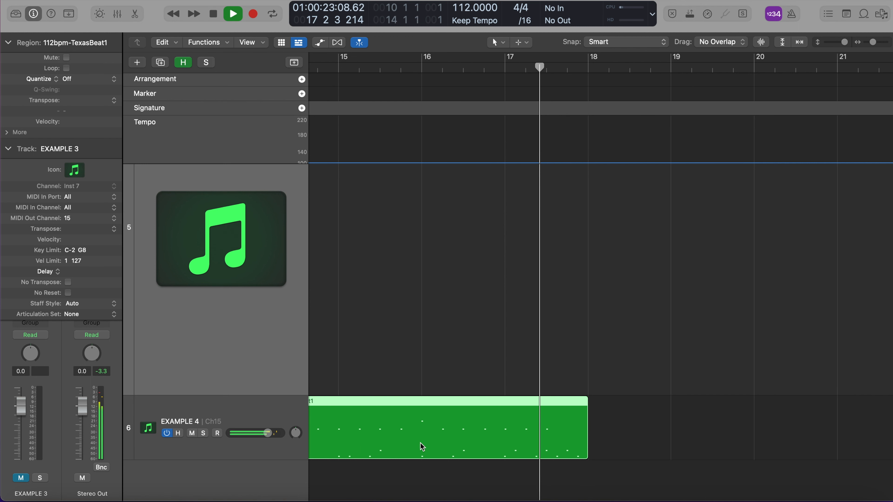
pyautogui.press('space')
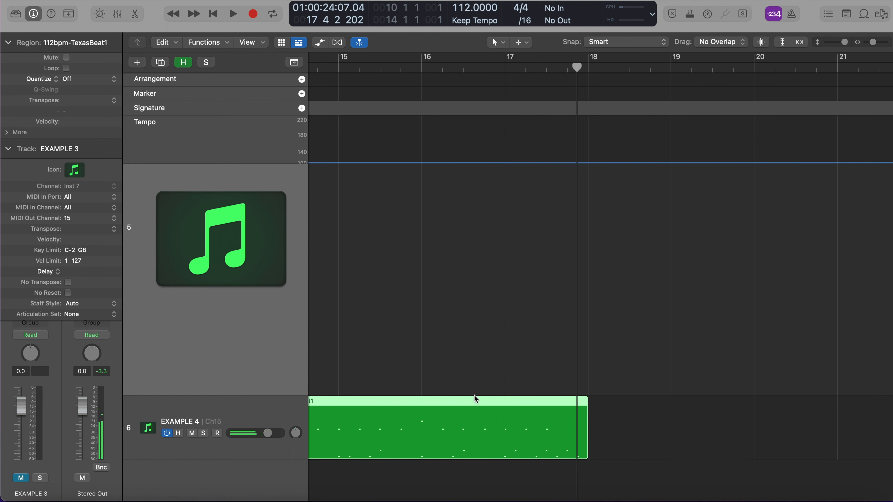
pyautogui.press(',')
pyautogui.press('space')
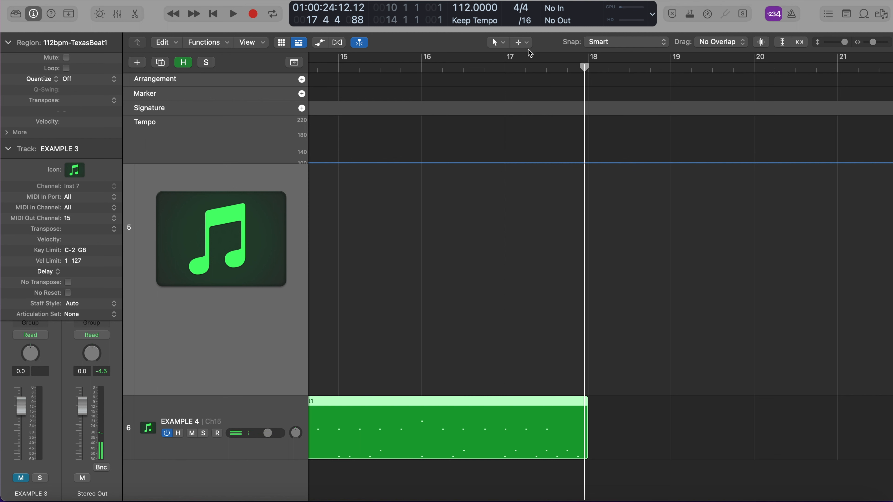
# - Assign the Scissors as the Command-click tool, split the EXAMPLE 4 region at bar 16 and select the second part
pyautogui.click(524, 43)
pyautogui.click(548, 102)
pyautogui.keyDown('super'); pyautogui.click(422, 442); pyautogui.keyUp('super')
pyautogui.click(506, 437)
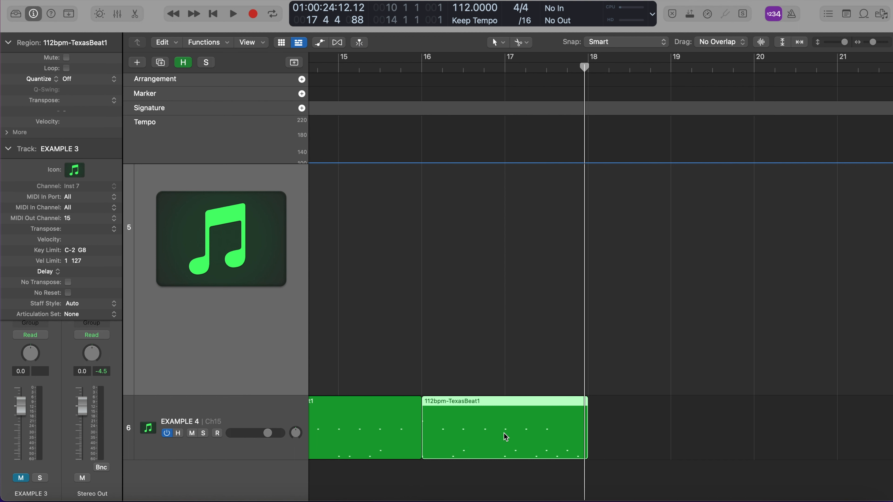
# - Set the cycle range to the selected two-bar region and play it with its notes open in the Piano Roll
pyautogui.press('super+u')
pyautogui.doubleClick(509, 435)
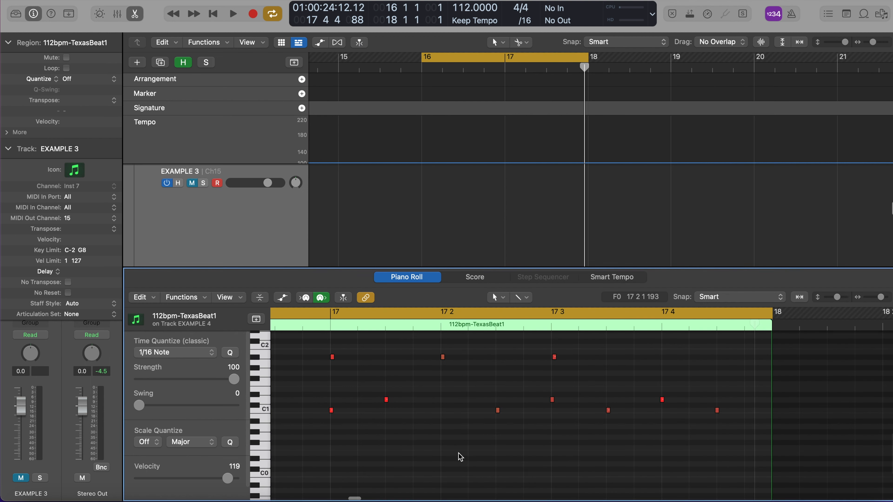
pyautogui.press('space')
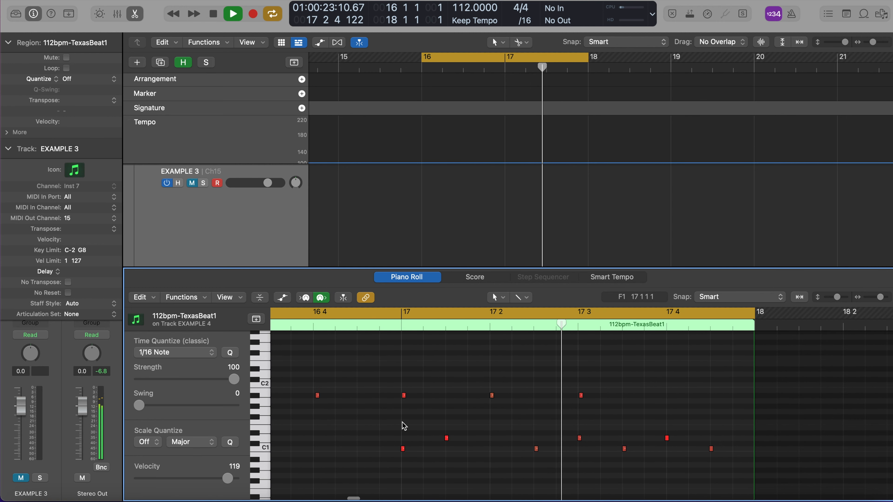
pyautogui.press('space')
# - Copy the last two C1 notes of bar 17 upward, the first to G1 and the second to F1
pyautogui.press('super+Right')
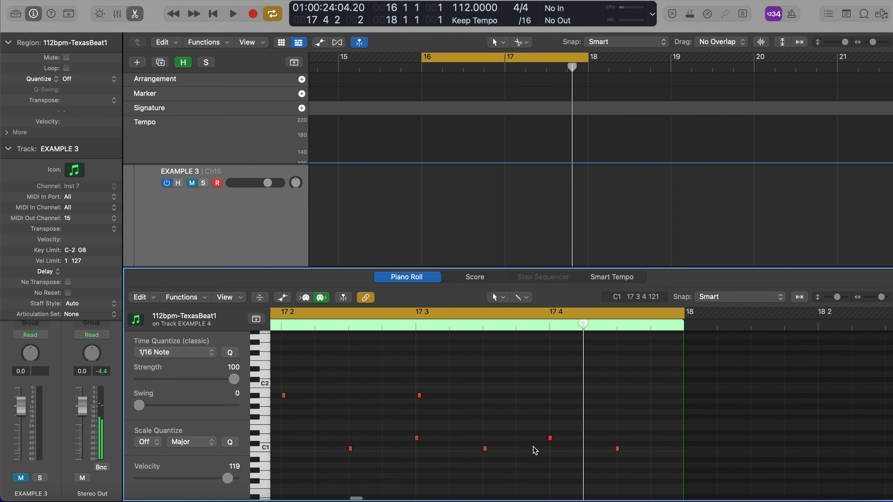
pyautogui.scroll(1, 485, 461)
pyautogui.press('super+Right')
pyautogui.moveTo(464, 464); pyautogui.dragTo(628, 461)
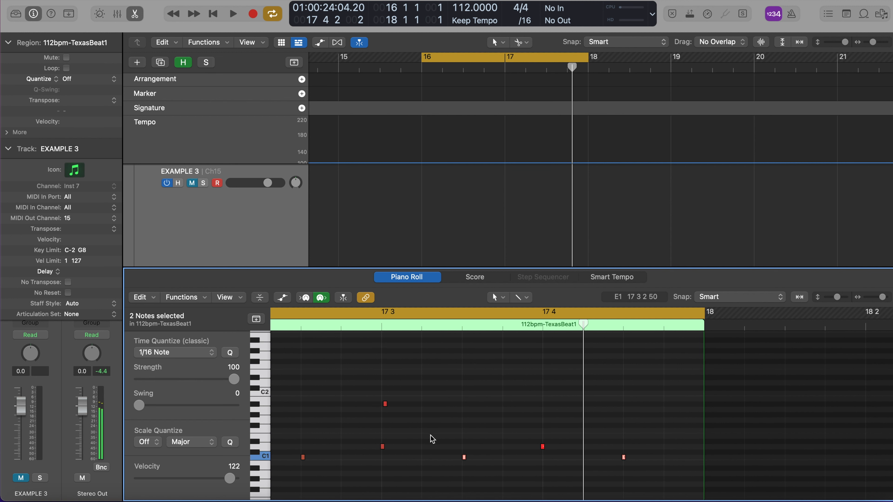
pyautogui.click(464, 458)
pyautogui.moveTo(463, 457); pyautogui.dragTo(464, 422)
# - Move the D1 note at beat 4 of bar 17 up to G1, and try the F1 note after it at D1
pyautogui.doubleClick(543, 447)
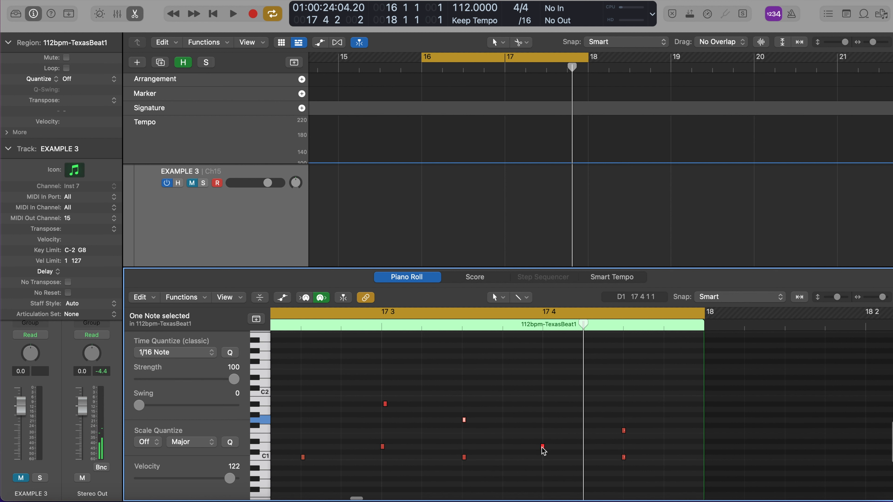
pyautogui.moveTo(542, 448); pyautogui.dragTo(542, 448)
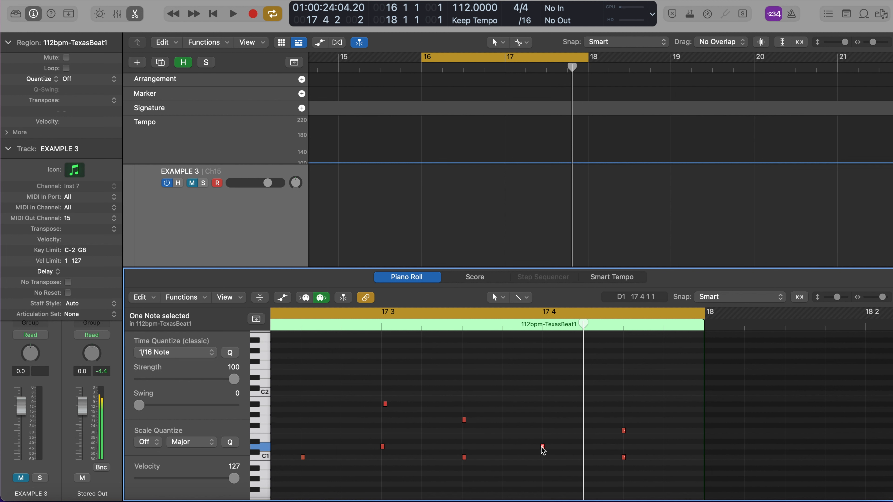
pyautogui.press('super+Right')
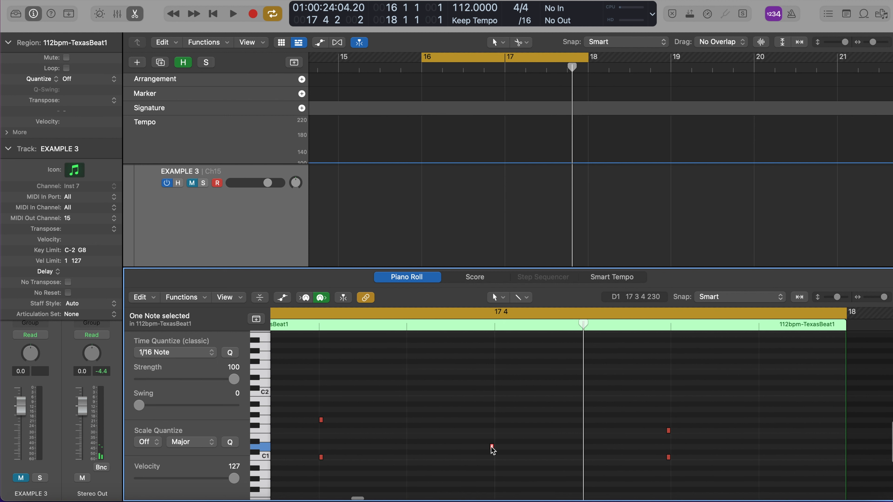
pyautogui.moveTo(493, 448); pyautogui.dragTo(493, 421)
pyautogui.moveTo(668, 431); pyautogui.dragTo(669, 455)
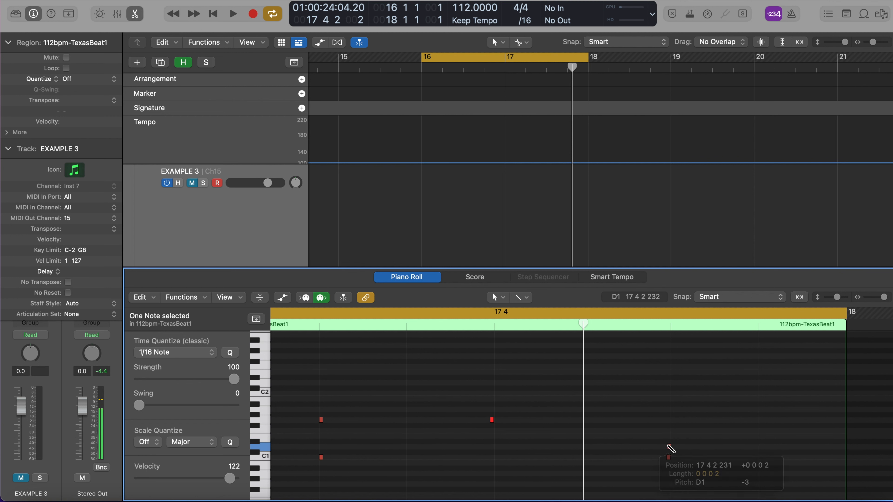
pyautogui.scroll(-5, 651, 442)
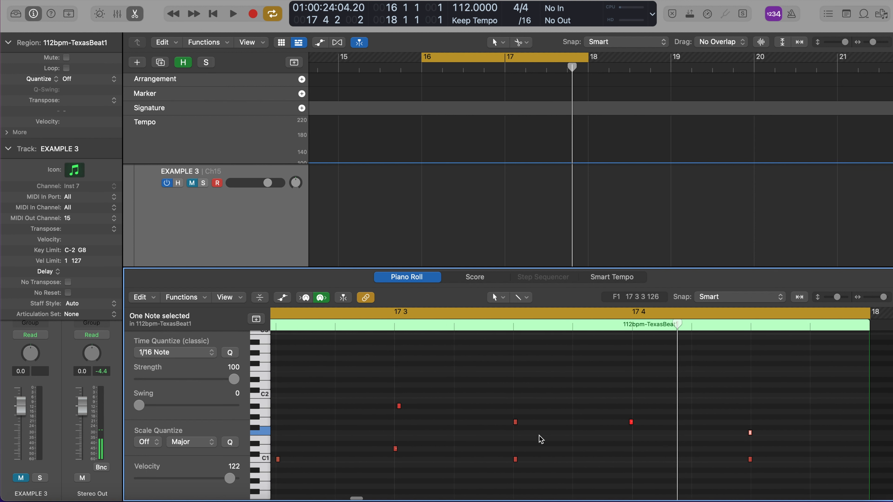
# - Move the G1 note at 17 3 3 up to A1 and play the fill from the D1 note at beat 3
pyautogui.moveTo(515, 423); pyautogui.dragTo(516, 414)
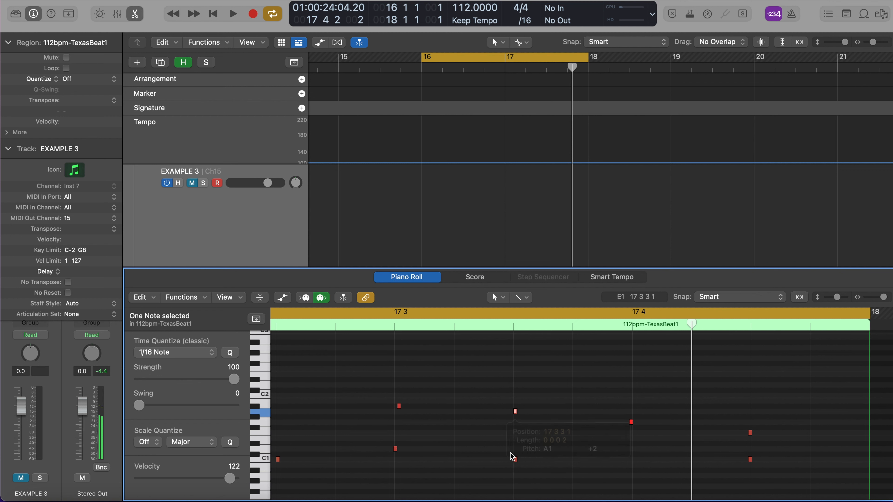
pyautogui.click(385, 449)
pyautogui.click(395, 449)
pyautogui.hotkey('shift', 'space')
pyautogui.press('space')
# - Move the A#1 note at beat 3 of bar 17 down to A1 and play the fill again from the D1 note
pyautogui.click(399, 406)
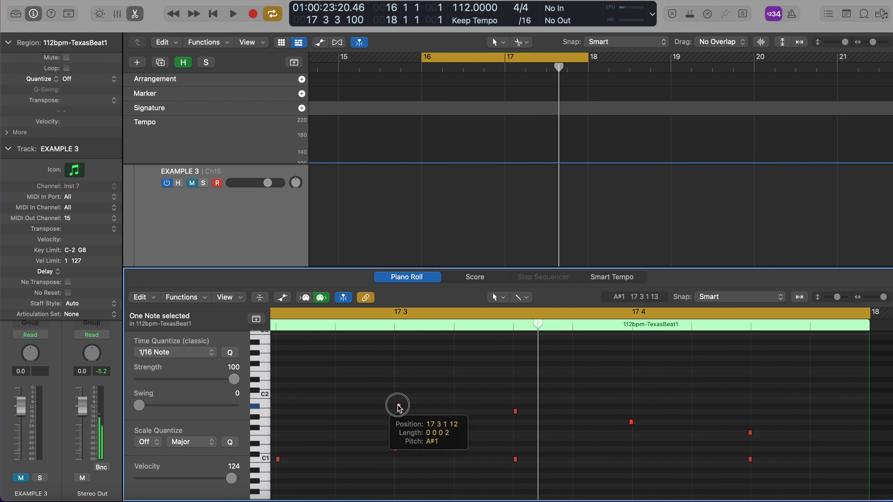
pyautogui.scroll(3, 425, 427)
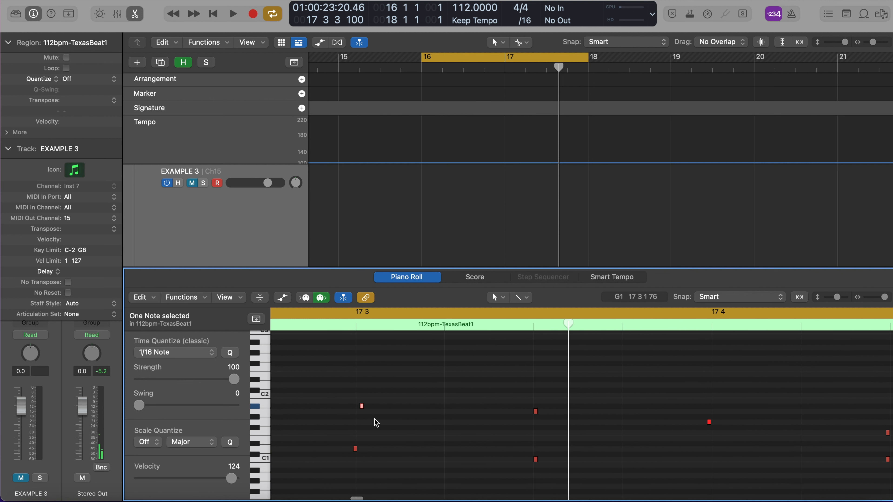
pyautogui.moveTo(361, 407); pyautogui.dragTo(362, 412)
pyautogui.doubleClick(352, 450)
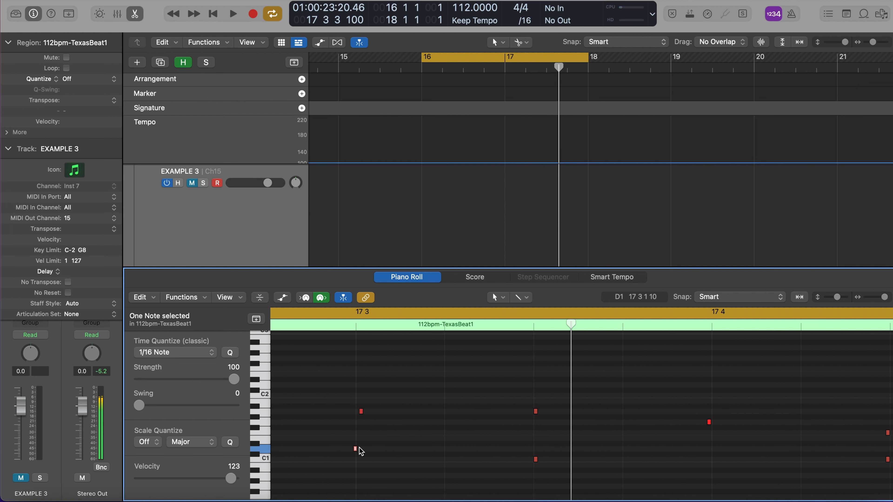
pyautogui.press('space')
pyautogui.press('space')
# - Lengthen the A1 note at 17 3 3 and copy it up to B1
pyautogui.press('super+Right')
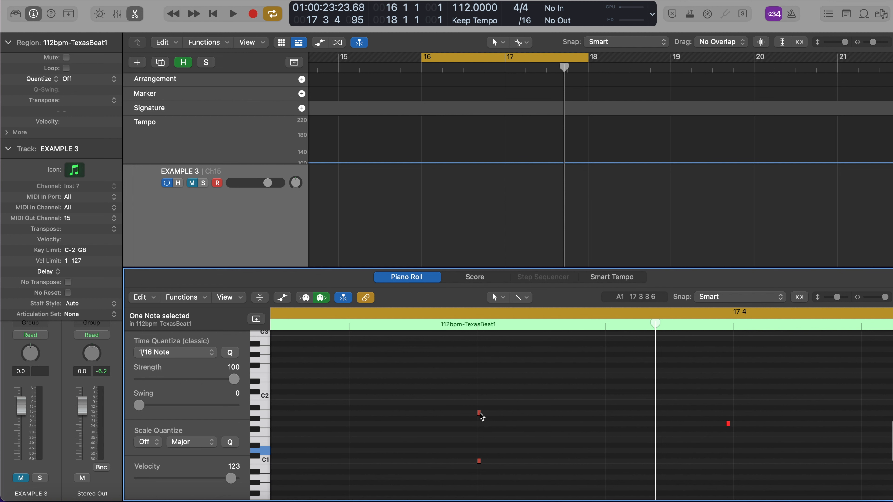
pyautogui.moveTo(480, 415); pyautogui.dragTo(506, 415)
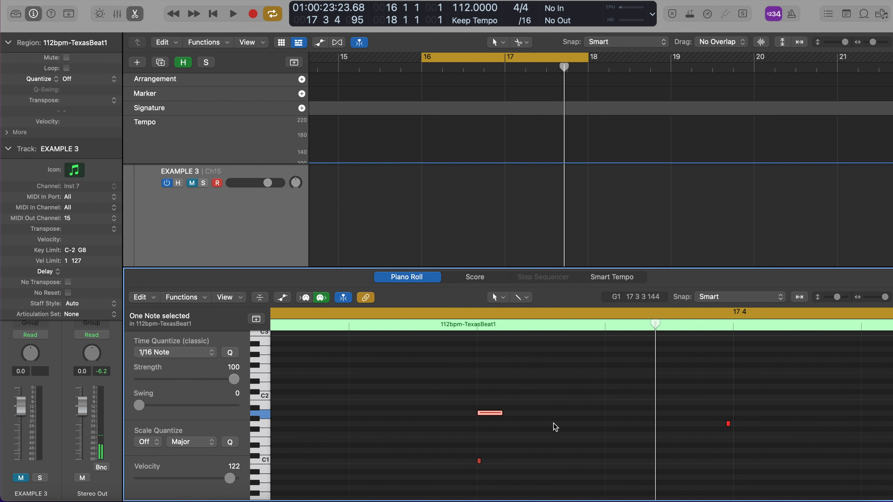
pyautogui.moveTo(488, 413); pyautogui.dragTo(495, 417)
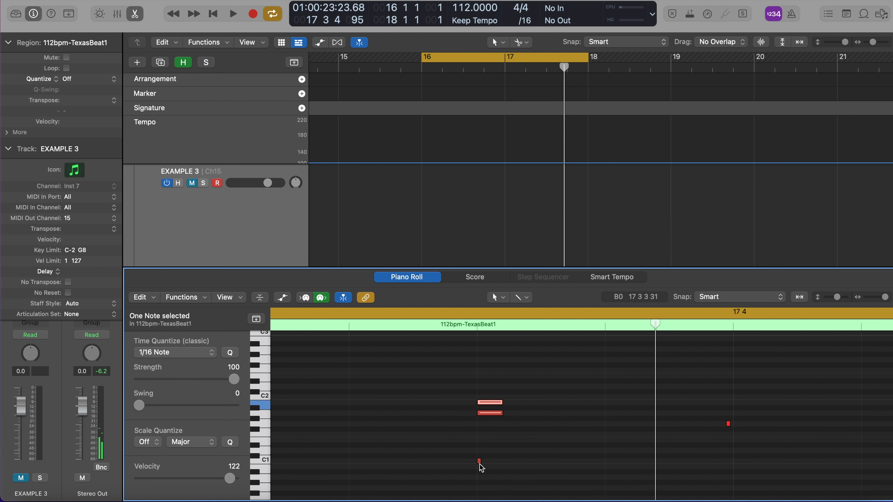
# - Play the fill repeatedly from the D1 note at beat 3 to judge the stacked A1 and B1 notes
pyautogui.hscroll(-1, 449, 451)
pyautogui.press('super+Left')
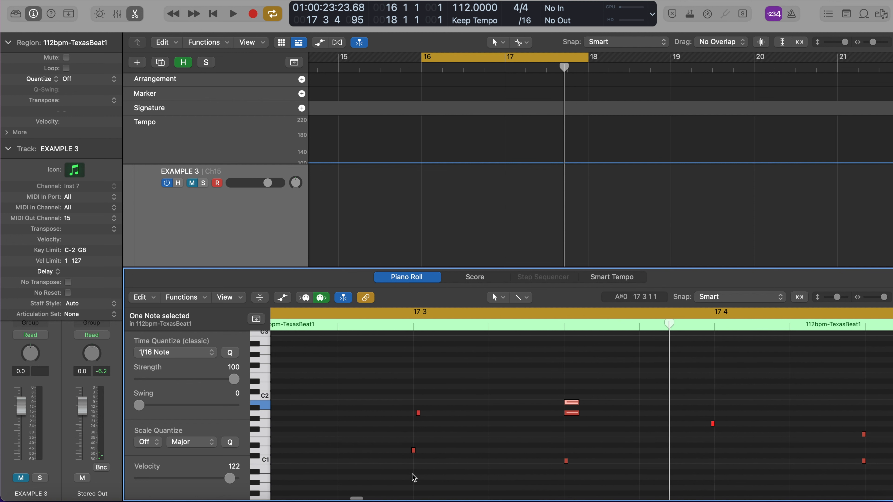
pyautogui.click(413, 451)
pyautogui.hotkey('shift', 'space')
pyautogui.press('space')
pyautogui.hotkey('shift', 'space')
pyautogui.press('space')
pyautogui.hotkey('shift', 'space')
pyautogui.press('space')
pyautogui.hotkey('shift', 'space')
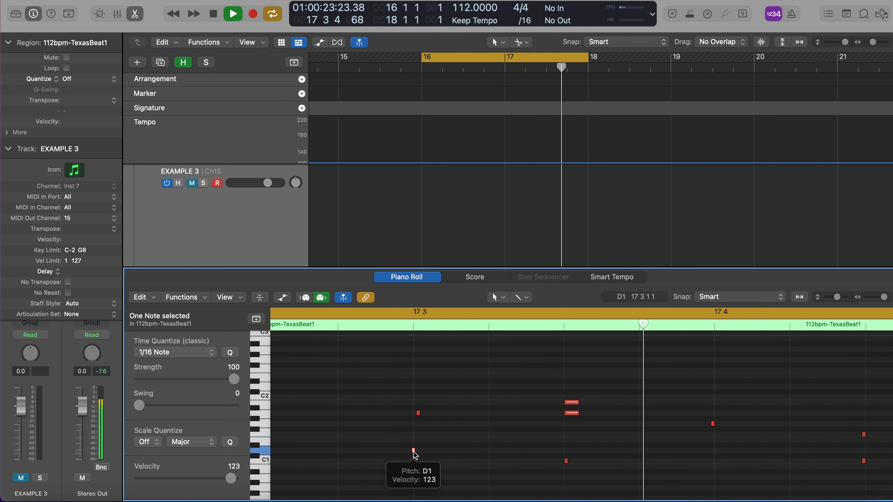
pyautogui.press('space')
# - Copy the G1 note at beat 4 of bar 17 up to A1 and play the end of the fill
pyautogui.hscroll(3, 379, 449)
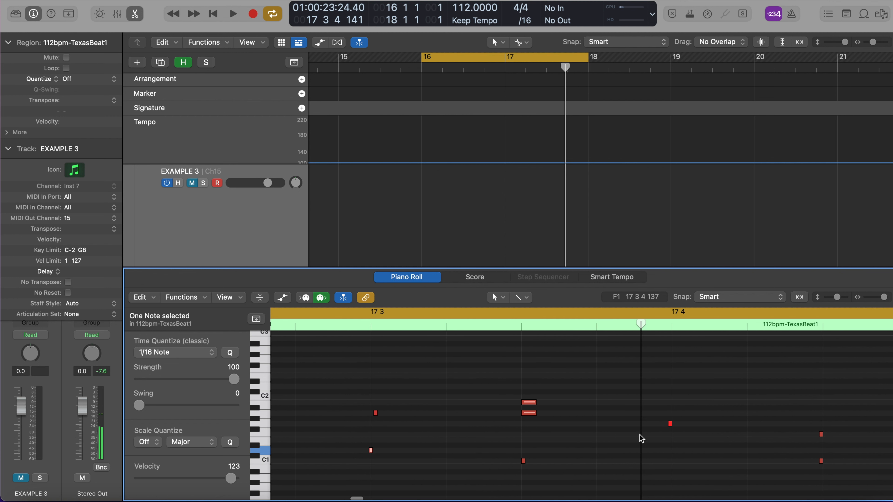
pyautogui.moveTo(671, 425); pyautogui.dragTo(671, 417)
pyautogui.moveTo(393, 372); pyautogui.dragTo(358, 486)
pyautogui.hotkey('shift', 'space')
pyautogui.press('space')
# - Shift the B1 note at 17 3 3 slightly ahead of the A1 note and play the fill from the D1 note
pyautogui.click(520, 444)
pyautogui.press('super+Right')
pyautogui.hscroll(-3, 518, 425)
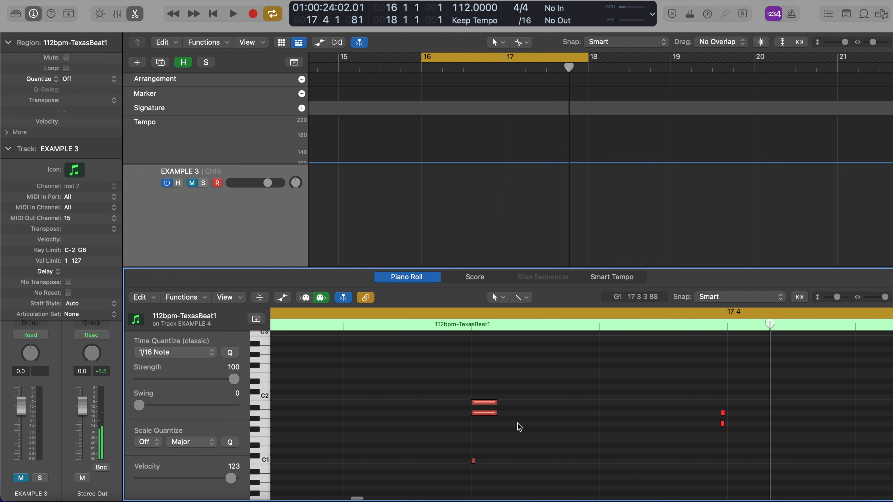
pyautogui.moveTo(478, 408); pyautogui.dragTo(521, 462)
pyautogui.press('super+Left')
pyautogui.hotkey('shift', 'space')
pyautogui.press('space')
pyautogui.hotkey('shift', 'space')
pyautogui.press('space')
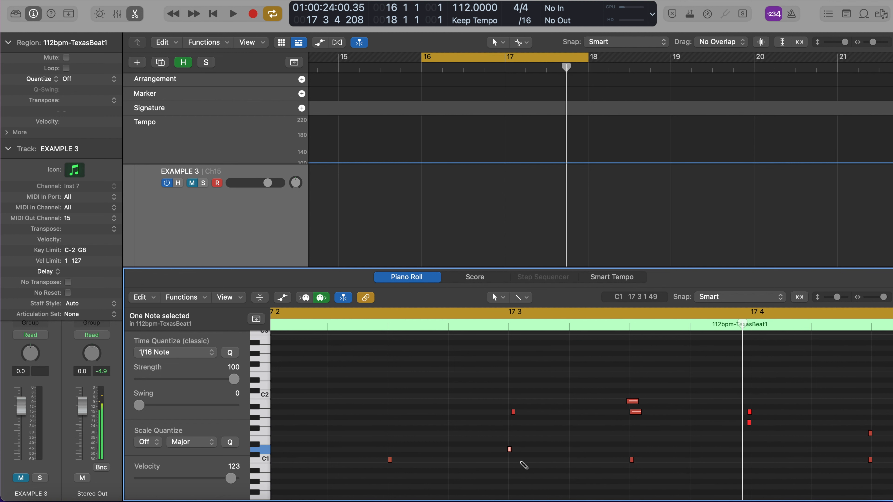
# - Undo and redo the B1 note's timing shift, playing the fill from beat 3 each time to compare the two versions
pyautogui.click(510, 443)
pyautogui.click(510, 449)
pyautogui.hotkey('shift', 'space')
pyautogui.press('space')
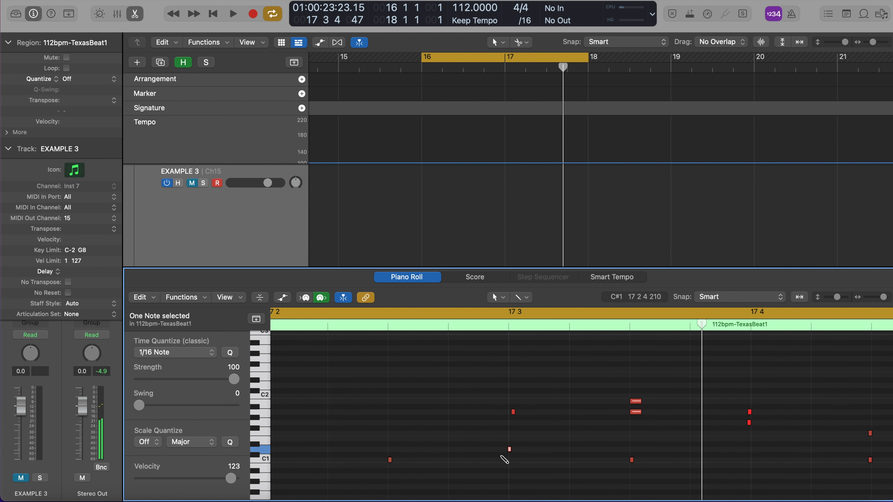
pyautogui.click(510, 444)
pyautogui.click(509, 450)
pyautogui.hotkey('shift', 'space')
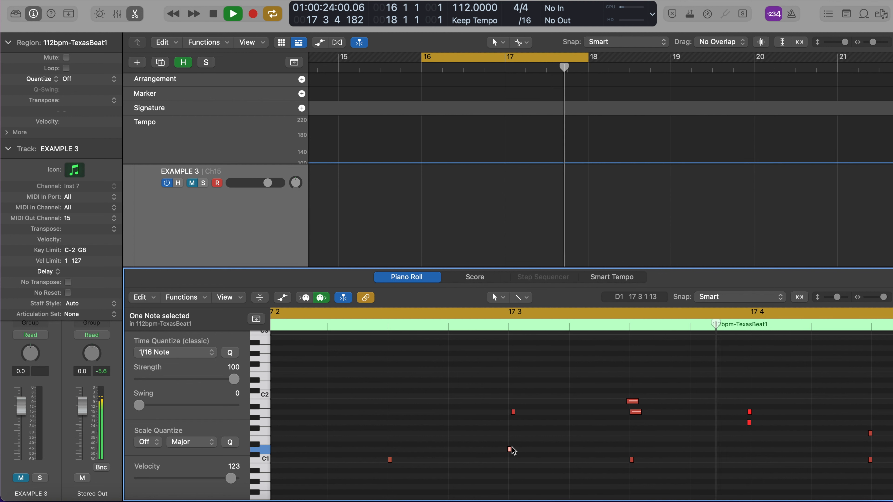
pyautogui.press('space')
pyautogui.hotkey('shift', 'space')
pyautogui.press('space')
# - Copy the F1 note near 17 4 3 up to G1, place it slightly later at 17 4 3 1 and lengthen it to 21 ticks
pyautogui.hscroll(5, 511, 447)
pyautogui.scroll(3, 512, 447)
pyautogui.hscroll(3, 511, 447)
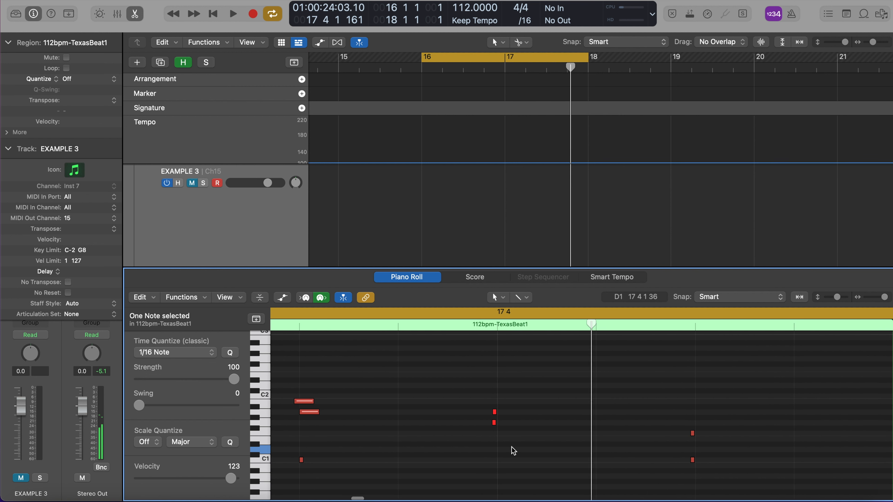
pyautogui.moveTo(693, 436); pyautogui.dragTo(697, 428)
pyautogui.press('super+Right')
pyautogui.hscroll(2, 702, 447)
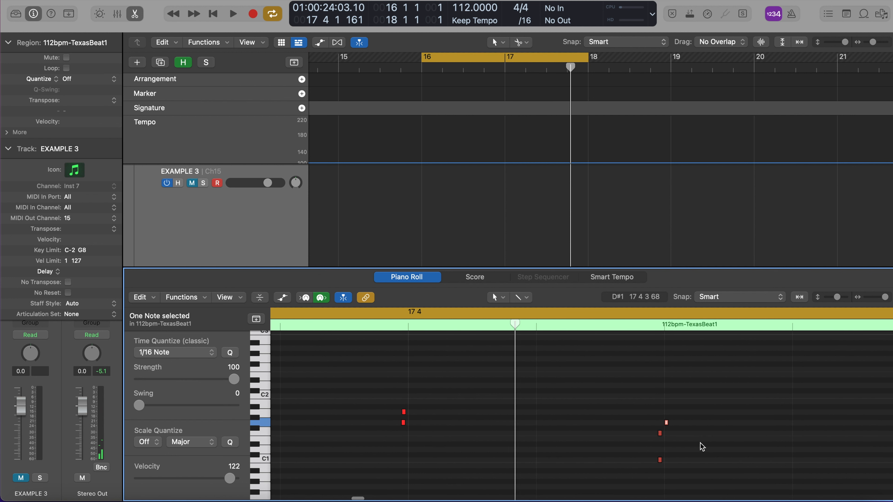
pyautogui.click(668, 427)
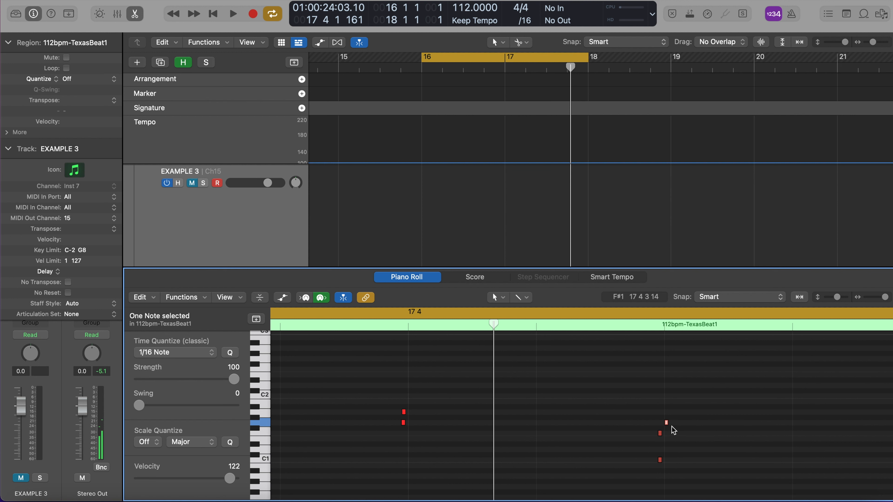
pyautogui.click(668, 423)
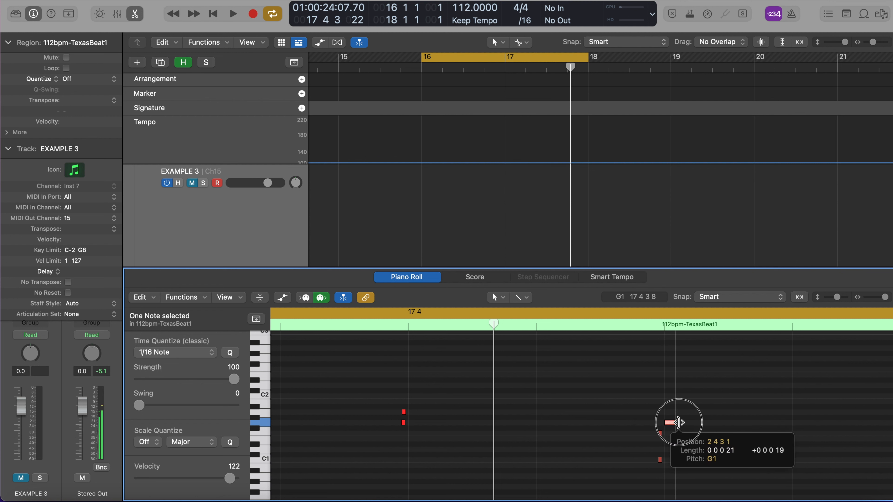
# - With the Velocity tool, lower the B1 note and the beat 4 notes, and set the last G1 note to velocity 106
pyautogui.press('super+Left')
pyautogui.hscroll(-3, 650, 435)
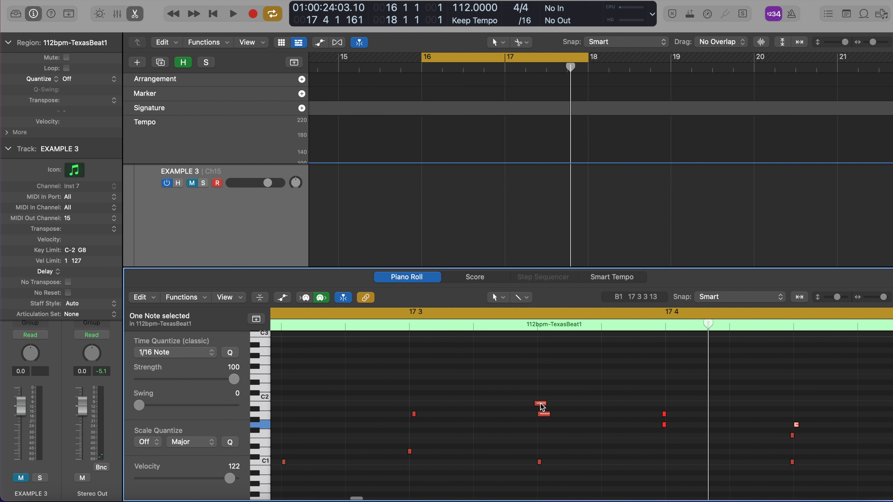
pyautogui.click(540, 404)
pyautogui.press('t')
pyautogui.press('v')
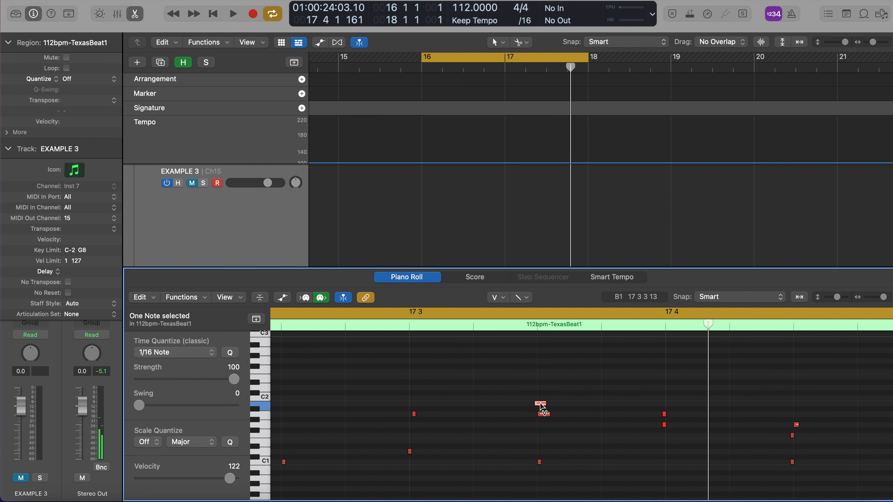
pyautogui.moveTo(636, 385); pyautogui.dragTo(799, 426)
pyautogui.moveTo(541, 404); pyautogui.dragTo(542, 416)
pyautogui.click(586, 431)
pyautogui.moveTo(663, 415); pyautogui.dragTo(665, 410)
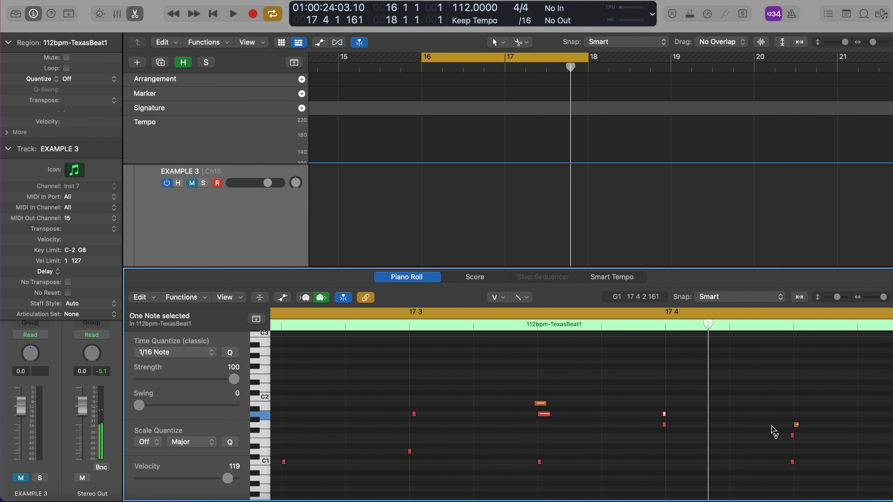
pyautogui.moveTo(797, 425); pyautogui.dragTo(800, 437)
# - Deselect the notes and play the edited two-bar groove and fill
pyautogui.scroll(-5, 609, 437)
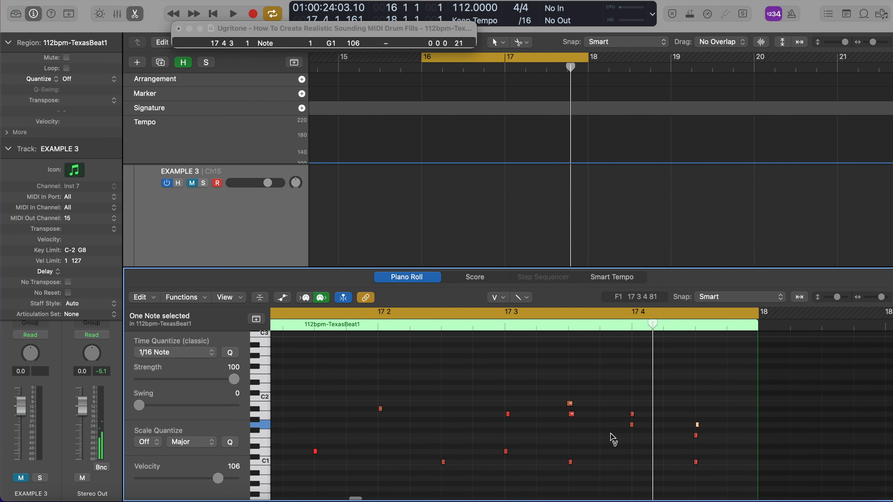
pyautogui.click(443, 400)
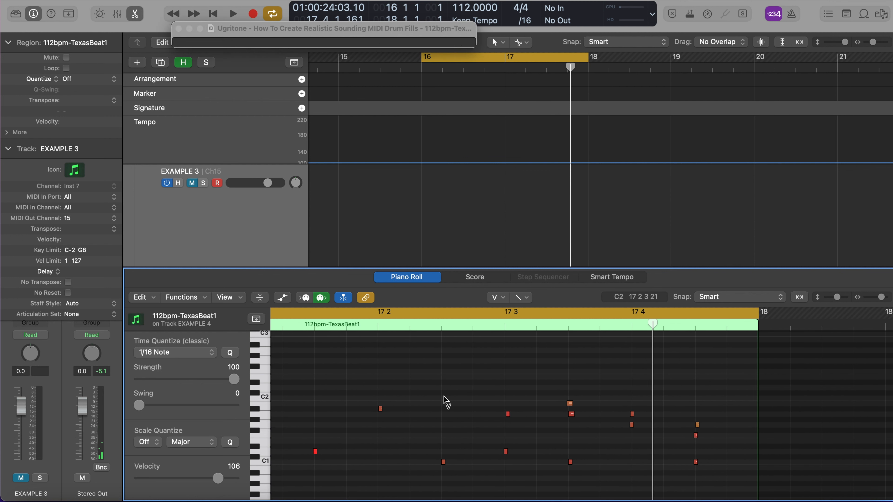
pyautogui.press('space')
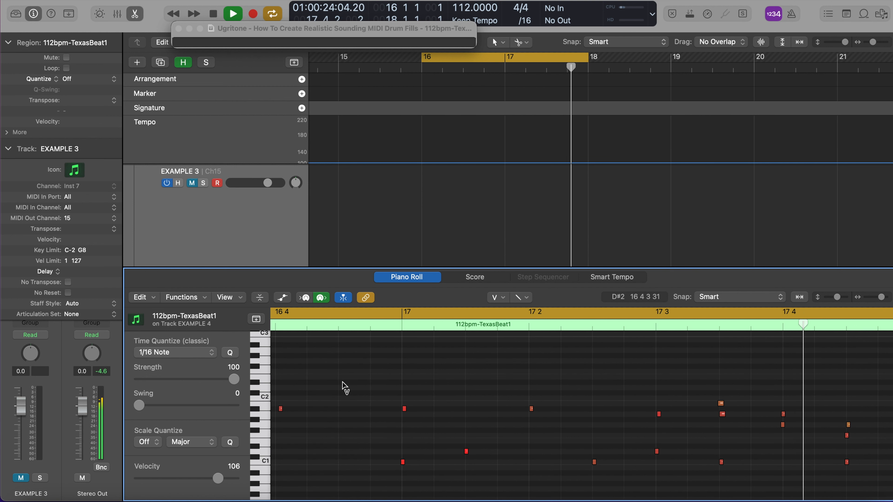
pyautogui.press('space')
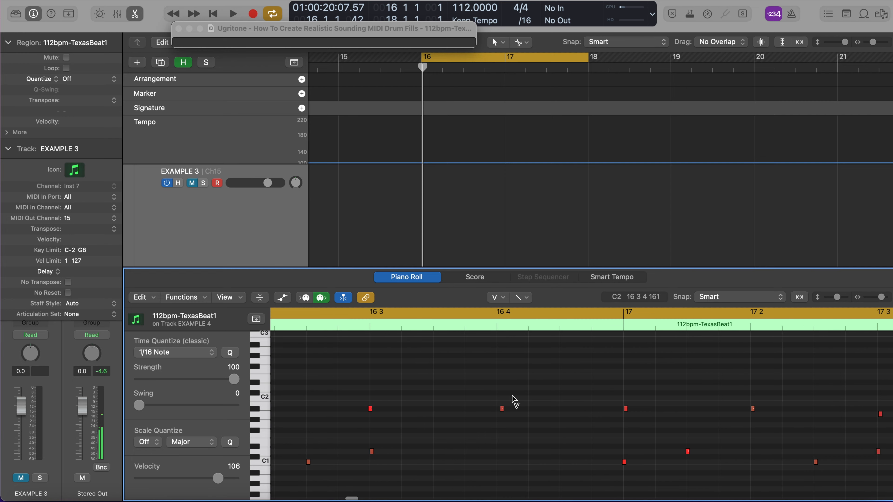
pyautogui.hscroll(5, 515, 401)
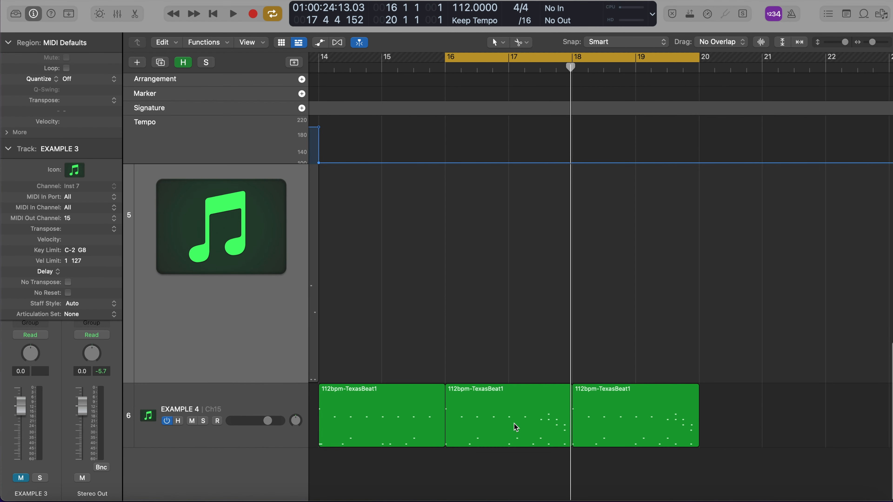
# - Examine the stacked fill notes of the EXAMPLE 4 region at bar 16 in the Piano Roll
pyautogui.doubleClick(514, 424)
pyautogui.scroll(2, 458, 399)
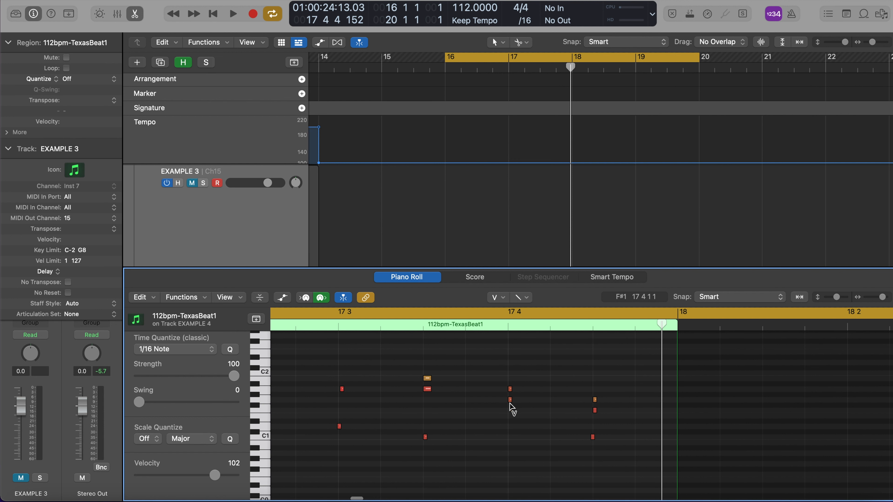
pyautogui.scroll(2, 598, 421)
pyautogui.scroll(-3, 586, 420)
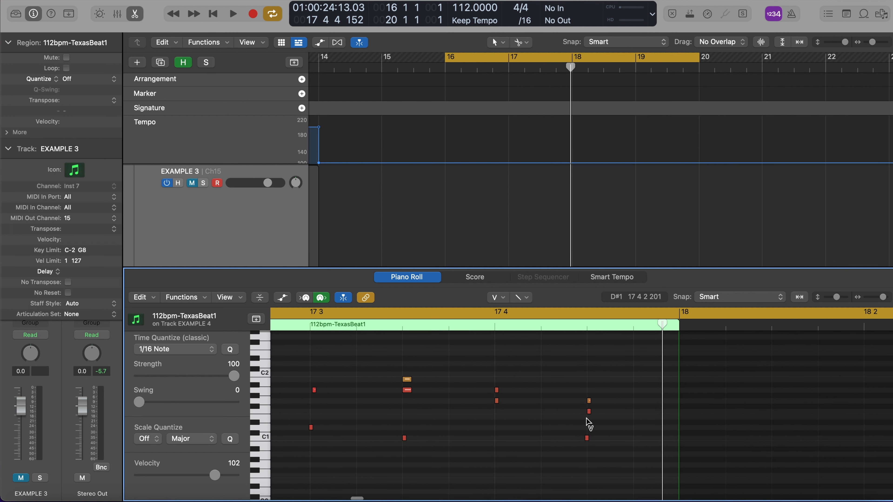
pyautogui.press('e')
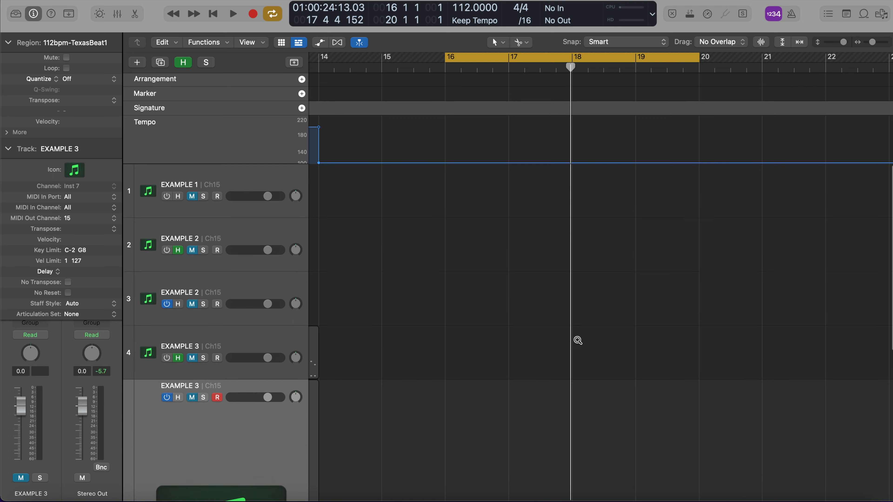
# - Select the EXAMPLE 4 track with its regions at bars 16 and 18, enlarge them and open both in the Piano Roll
pyautogui.click(608, 339)
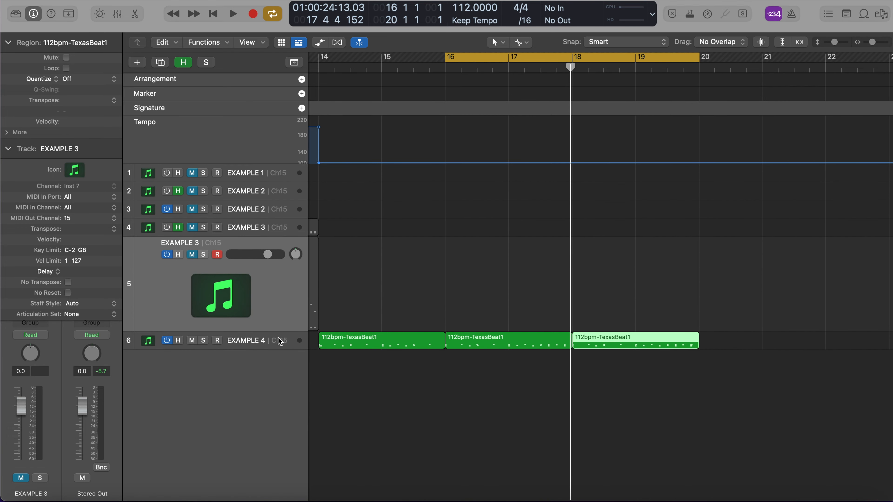
pyautogui.click(269, 340)
pyautogui.press('z')
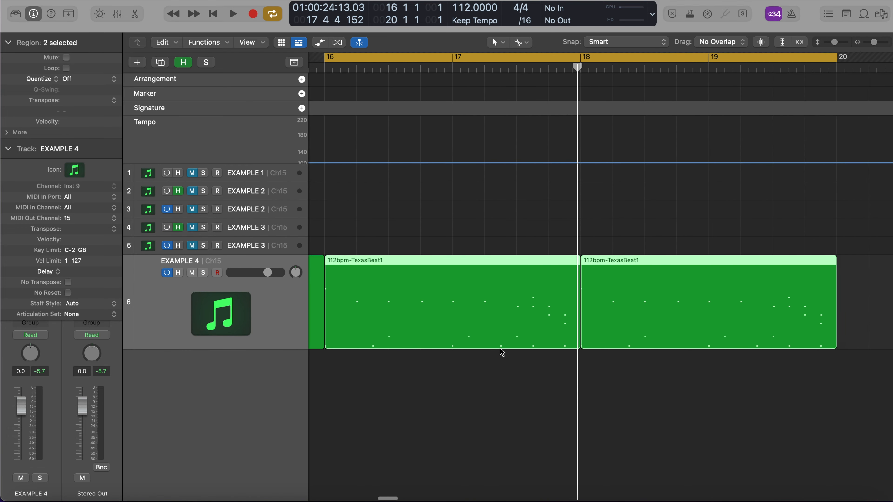
pyautogui.press('e')
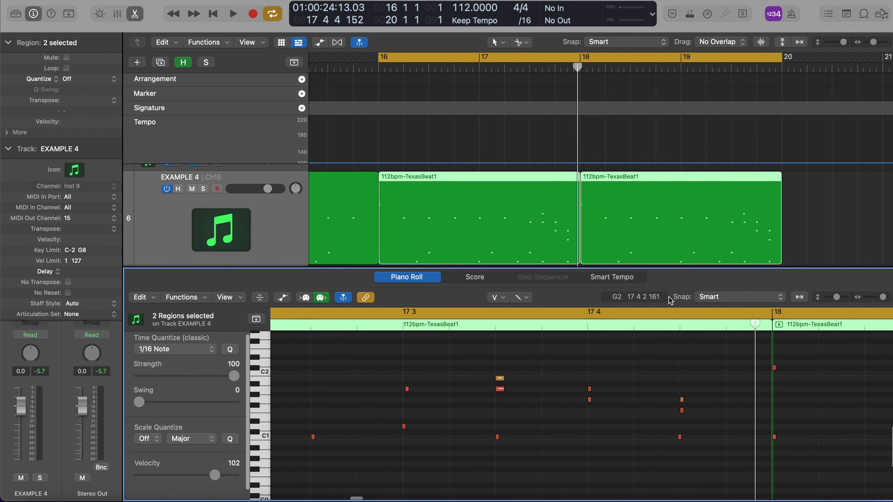
# - Play both regions across the bar 16 to 20 cycle and turn cycle mode off
pyautogui.press('space')
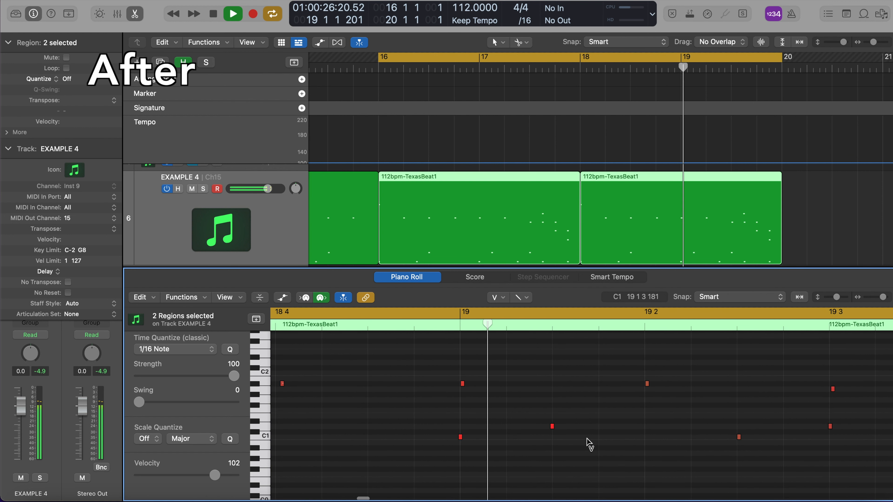
pyautogui.press('space')
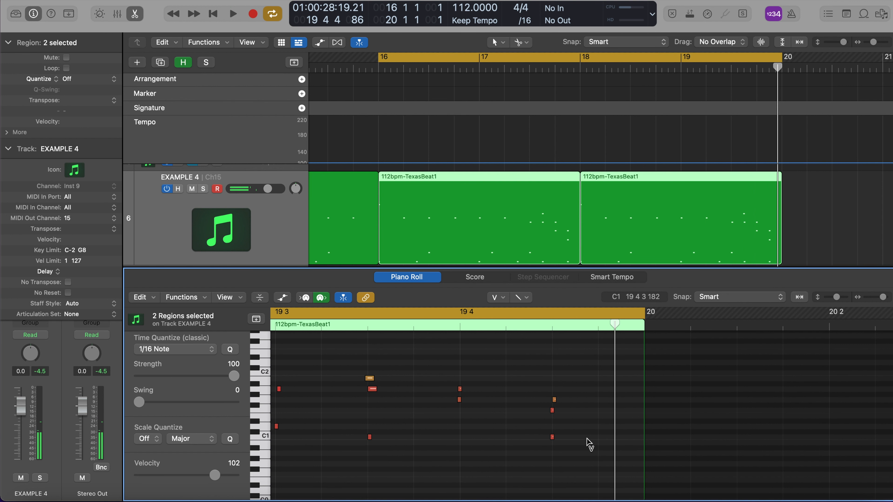
pyautogui.press('c')
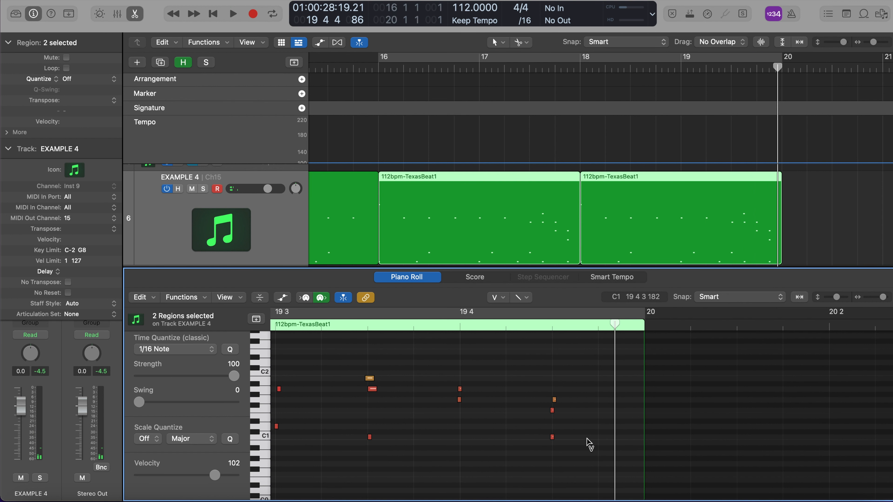
# - Close the Piano Roll and deselect both EXAMPLE 4 regions
pyautogui.press('p')
pyautogui.hscroll(2, 587, 439)
pyautogui.press('super+Left')
pyautogui.hscroll(2, 587, 438)
pyautogui.click(597, 371)
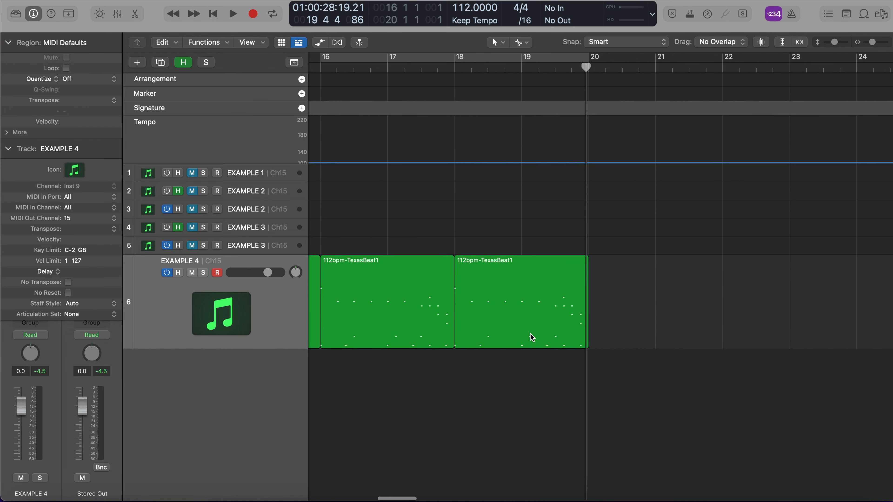
# - Open only the EXAMPLE 4 region at bar 18 in the Piano Roll and examine its fill notes in bar 19
pyautogui.press('super+Right')
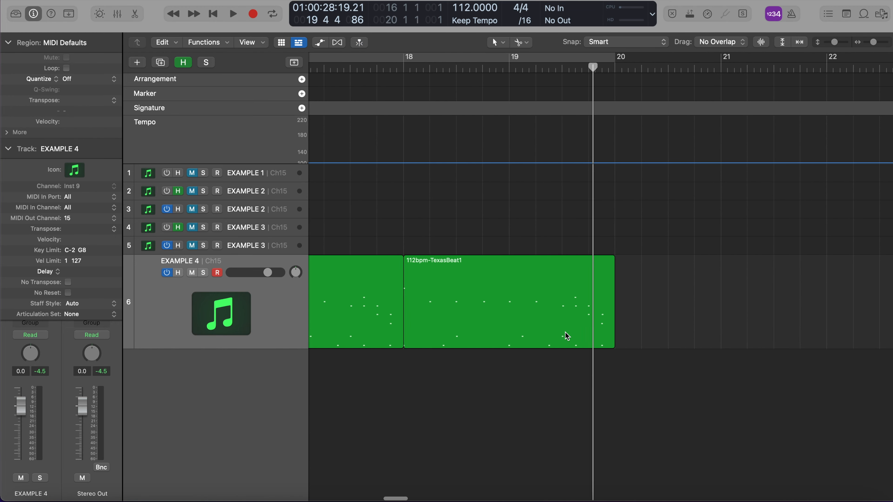
pyautogui.press('super+Down')
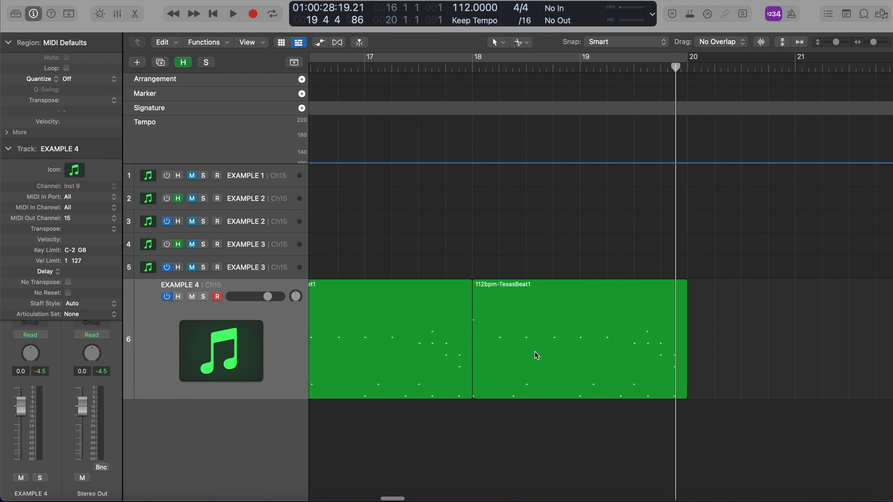
pyautogui.doubleClick(549, 354)
pyautogui.press('super+Right')
pyautogui.press('super+Right')
pyautogui.press('super+Right')
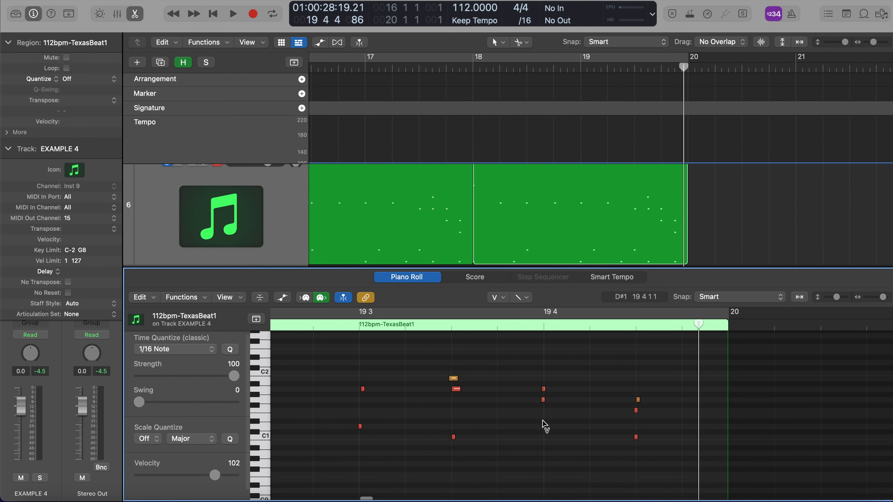
pyautogui.hscroll(-3, 544, 422)
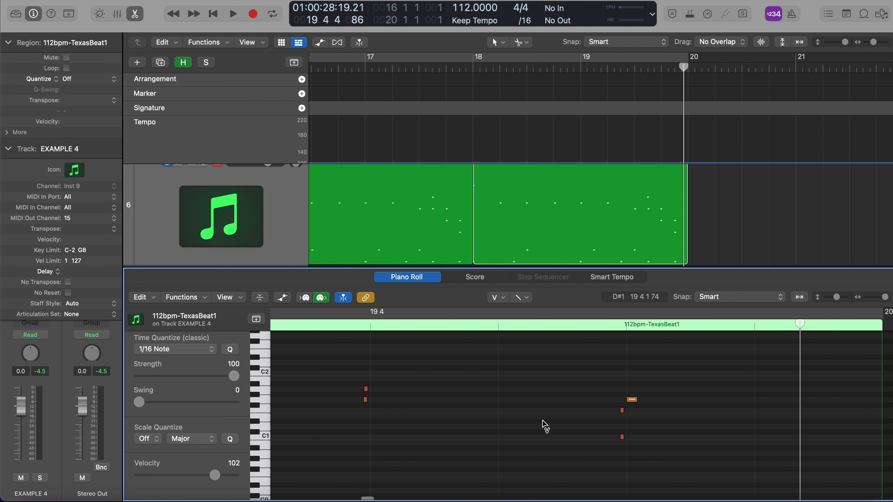
pyautogui.scroll(-5, 620, 406)
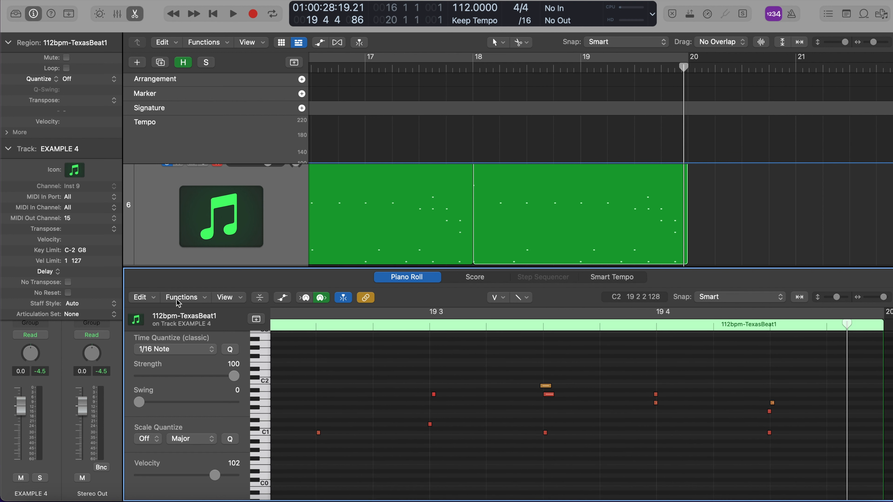
# - Look over the available MIDI Transform operations for the bar 18 region without applying any
pyautogui.click(196, 303)
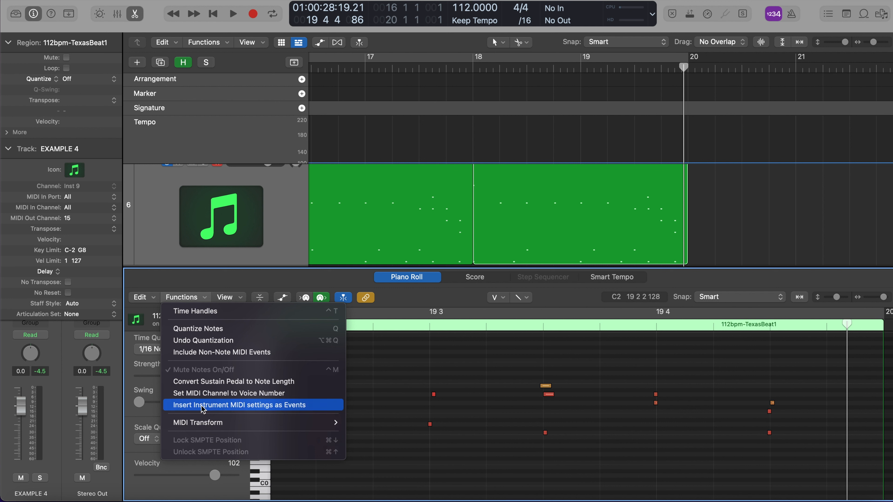
pyautogui.moveTo(206, 423)
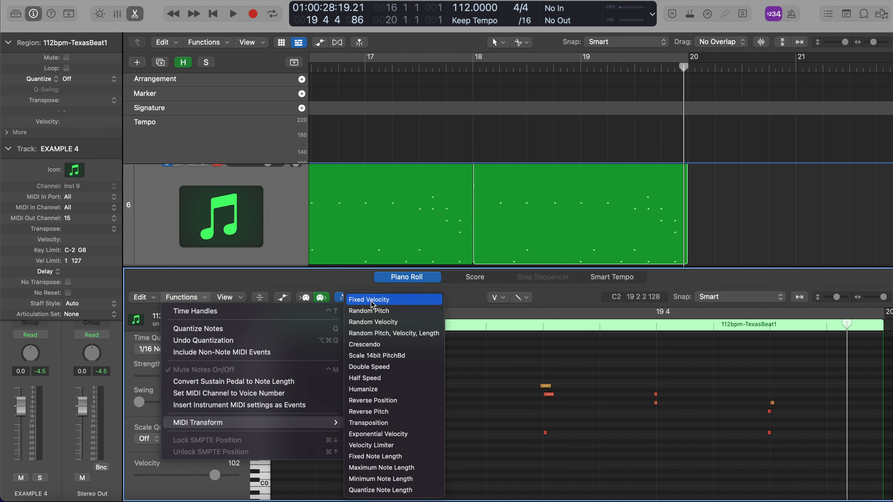
pyautogui.click(492, 361)
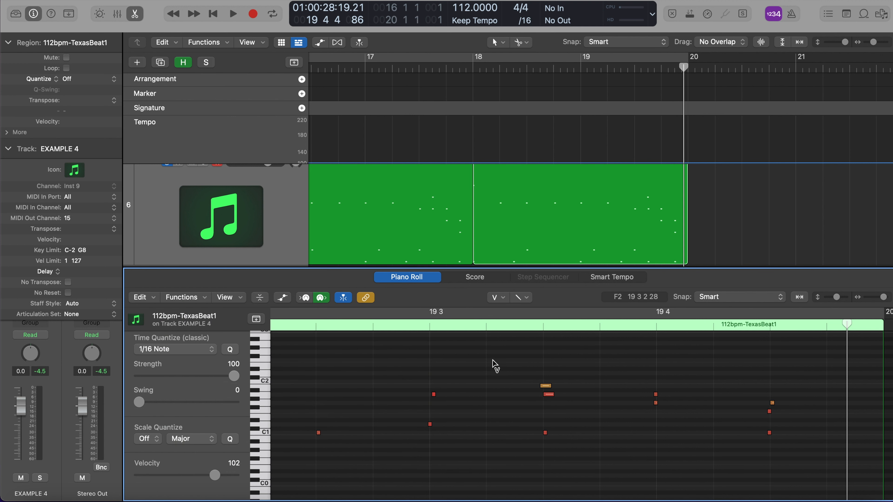
# - Close the Piano Roll and return to the EXAMPLE 4 regions around bars 14 to 20
pyautogui.press('e')
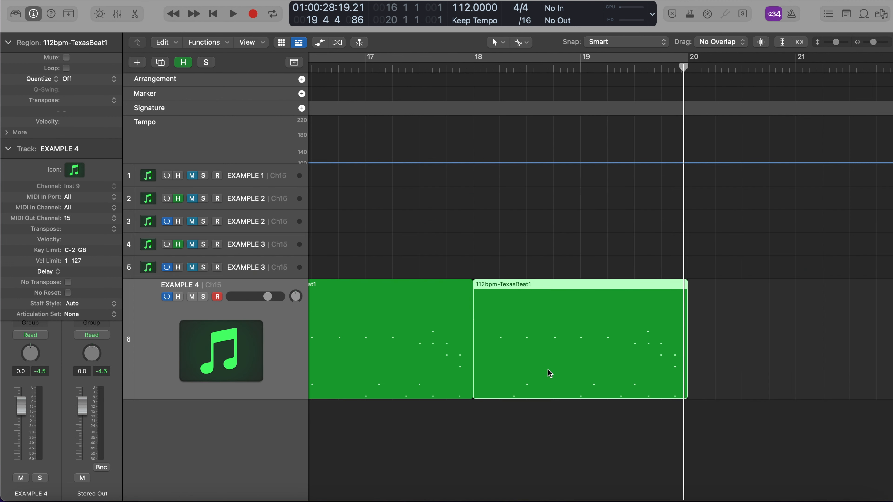
pyautogui.press('super+Left')
pyautogui.press('super+Left')
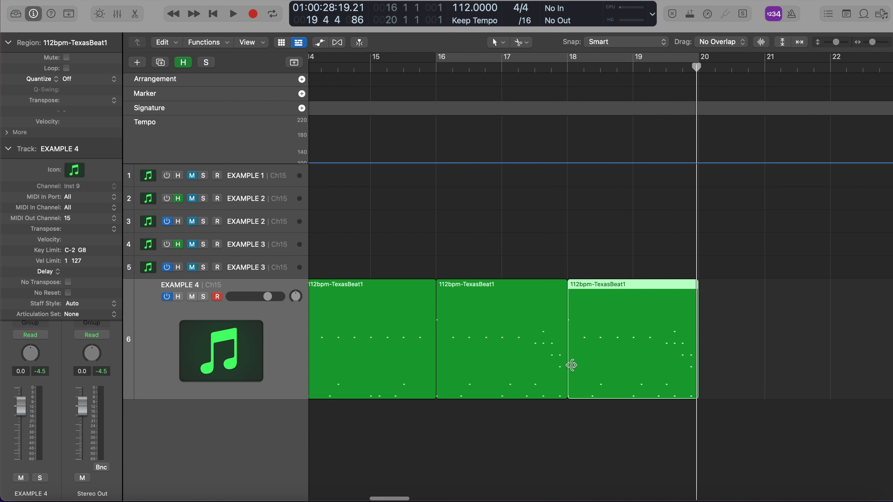